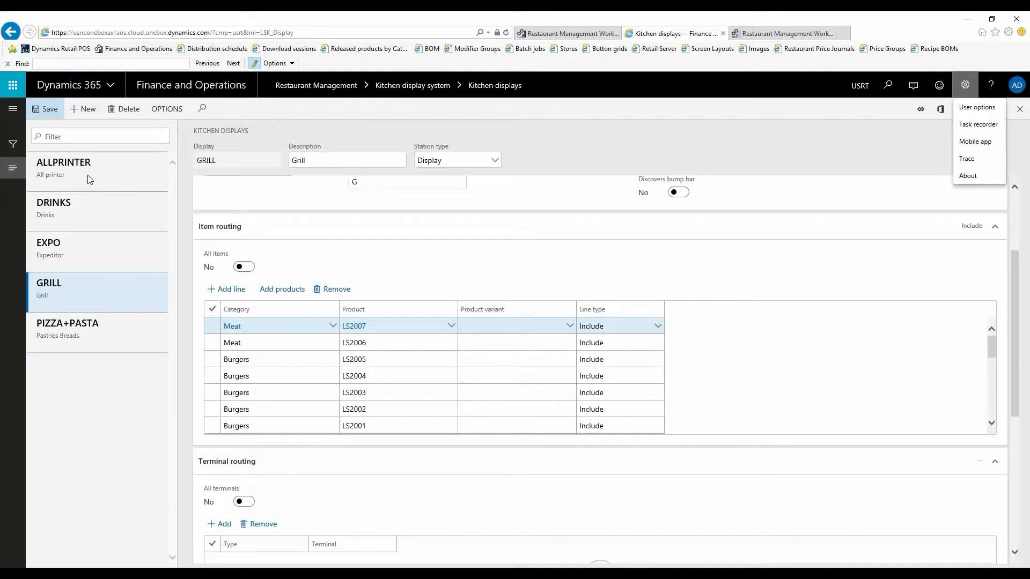
- Review the item routing lines of the GRILL and EXPO kitchen displays
click(67, 231)
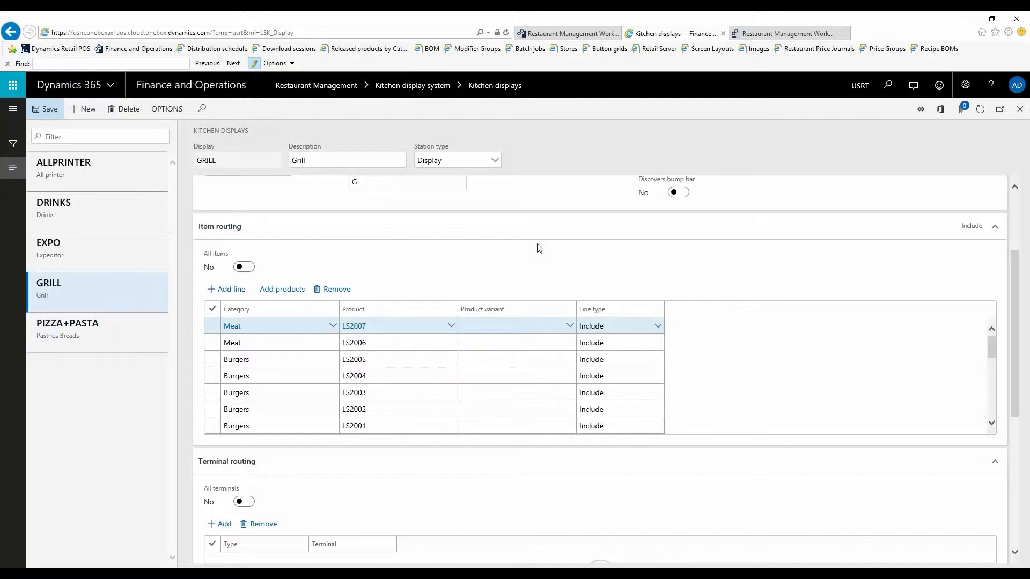
click(259, 328)
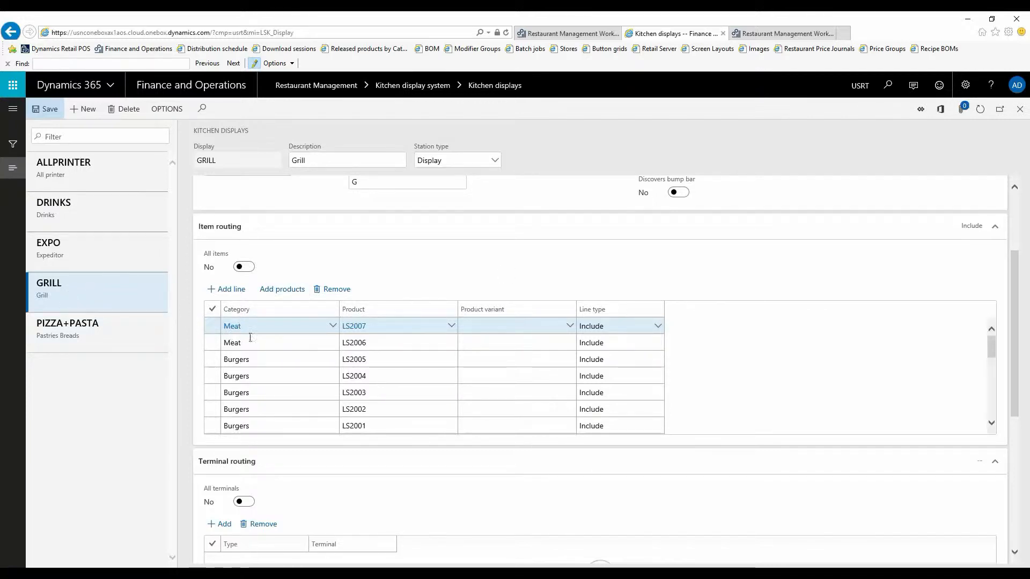
mouse_move(260, 326)
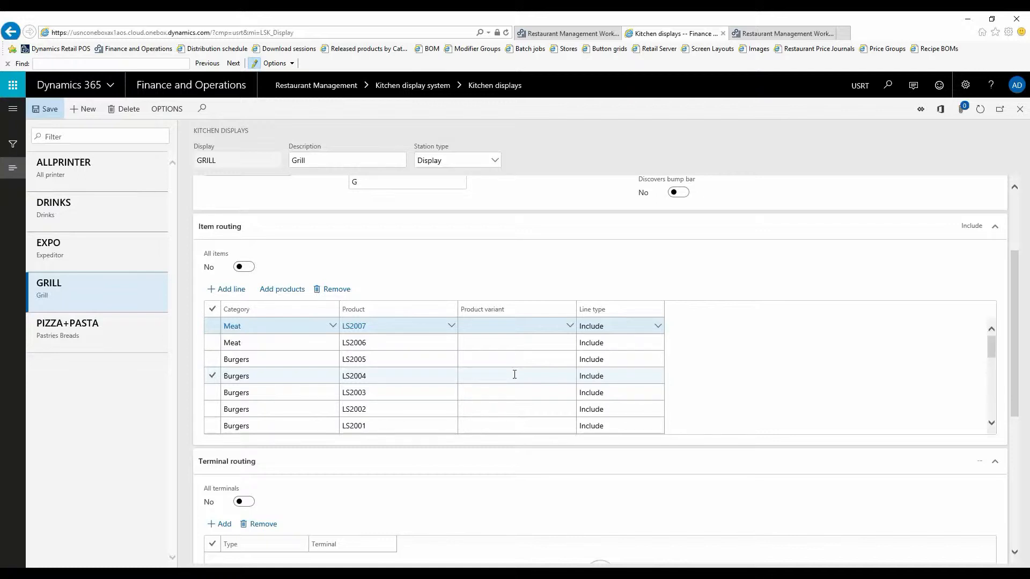
click(111, 270)
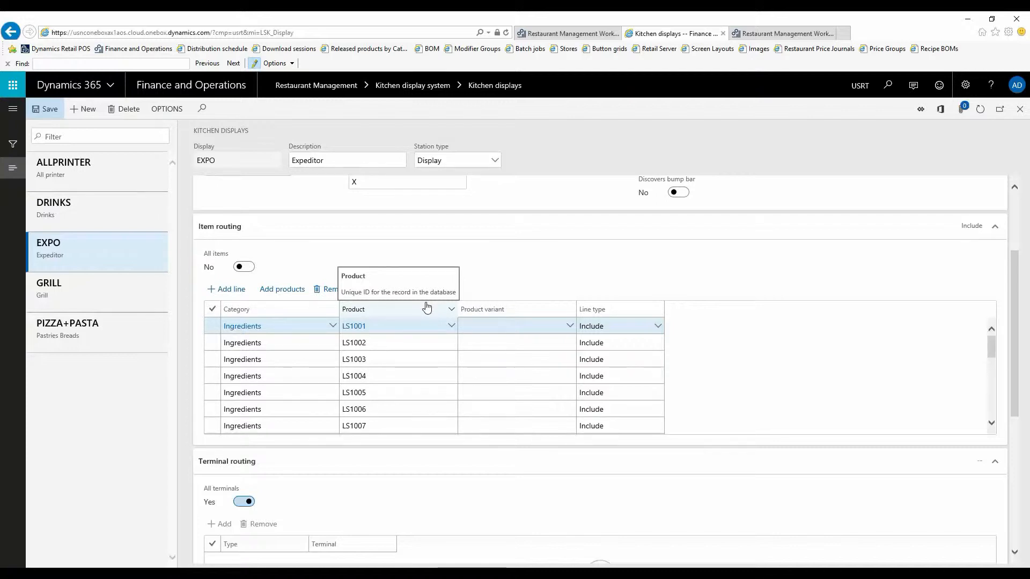
click(106, 287)
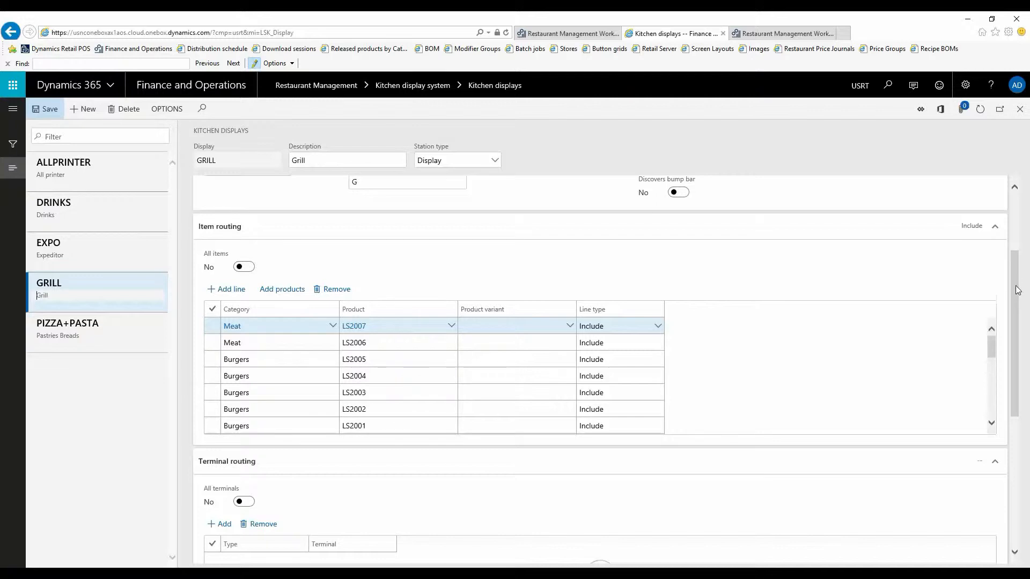
- Add an item routing line to the GRILL display for the Pizzas category, found under Food and Courses
drag(1017, 295, 1, 383)
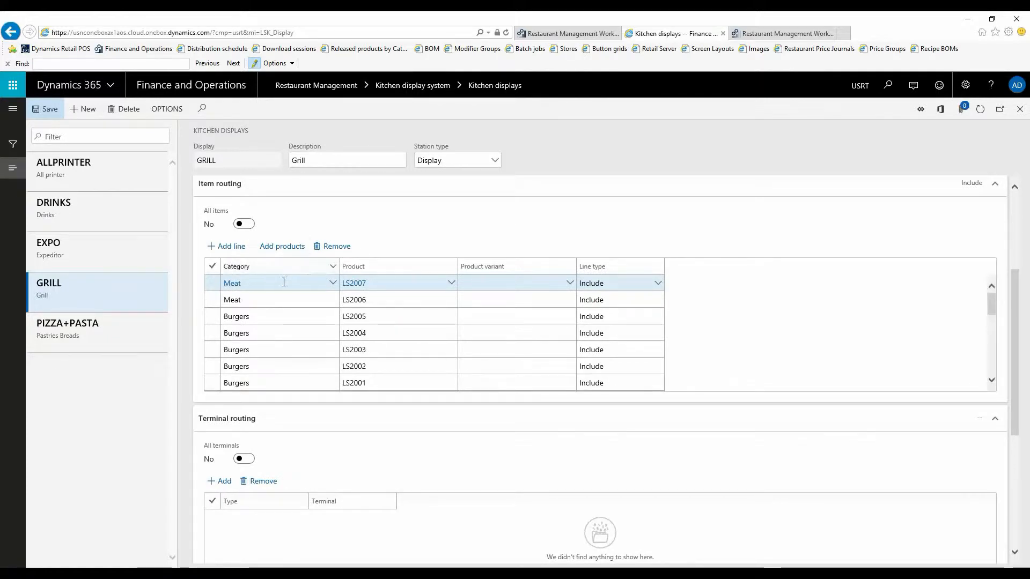
click(224, 248)
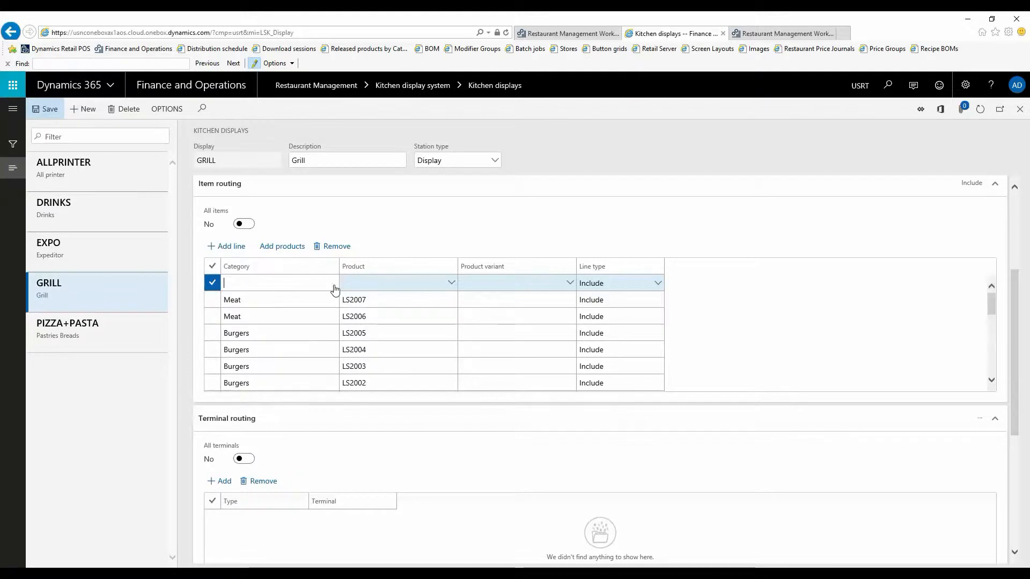
click(332, 283)
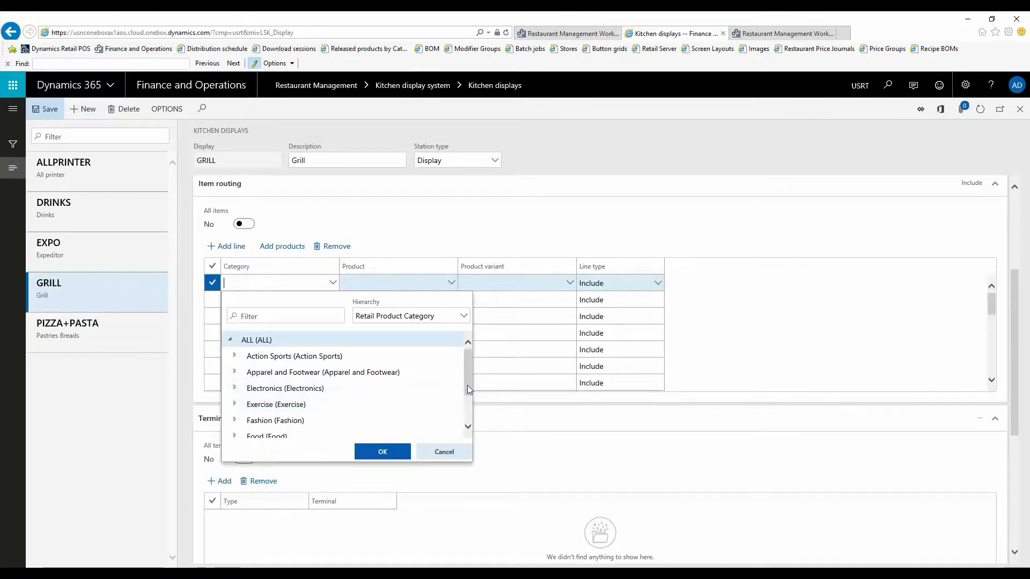
click(234, 435)
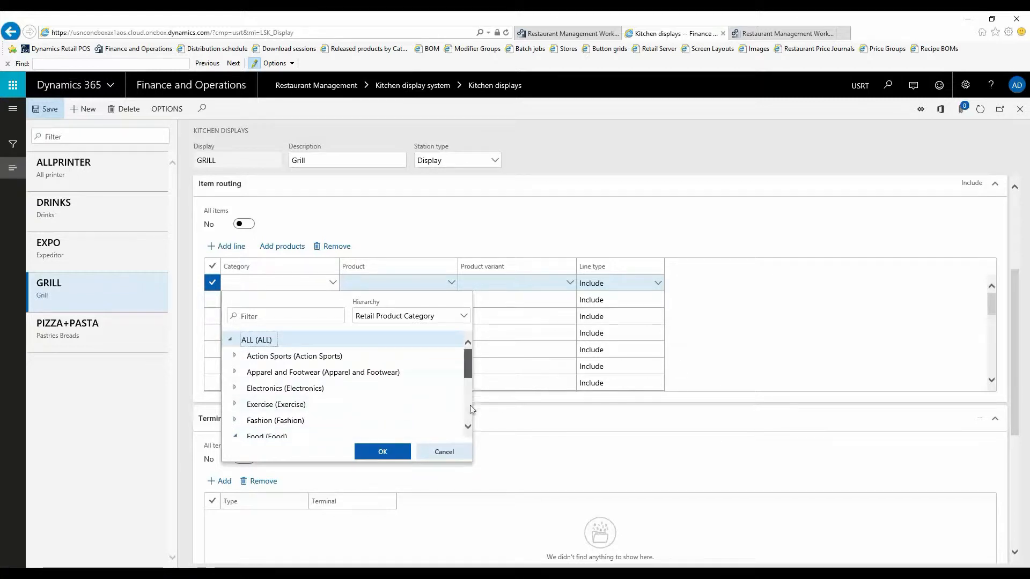
drag(467, 380, 468, 398)
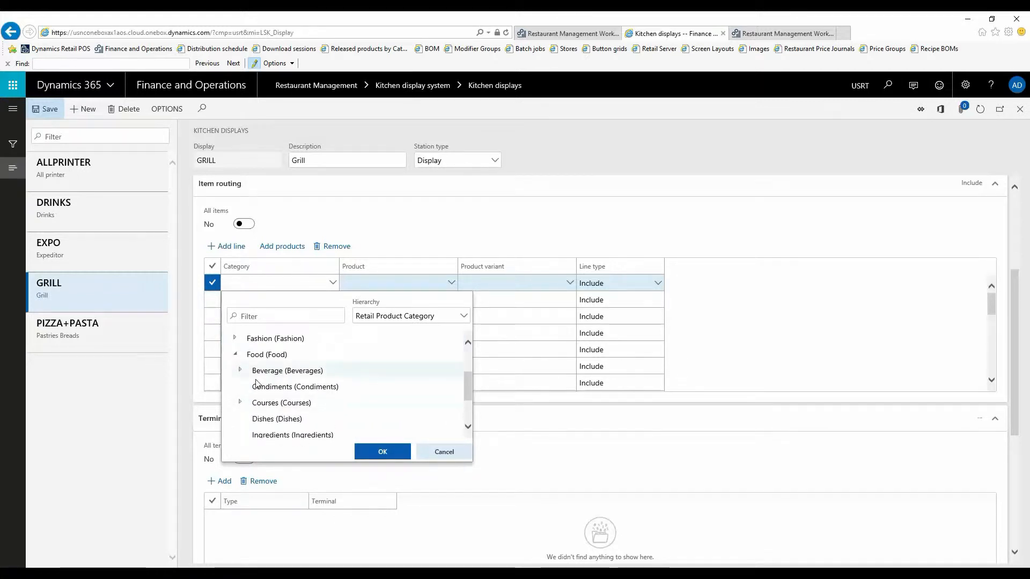
click(240, 402)
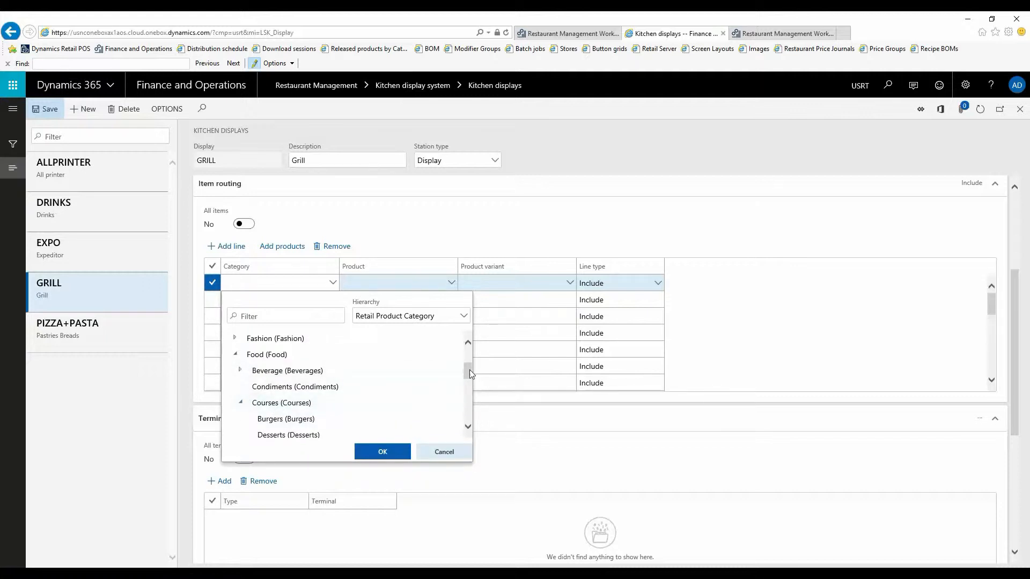
drag(468, 369, 469, 392)
click(317, 384)
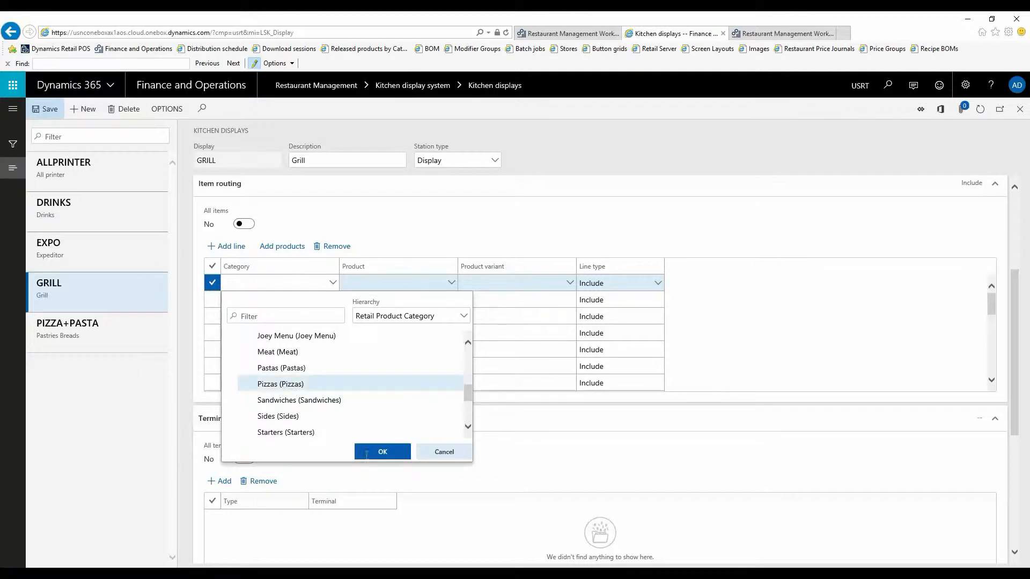
click(371, 455)
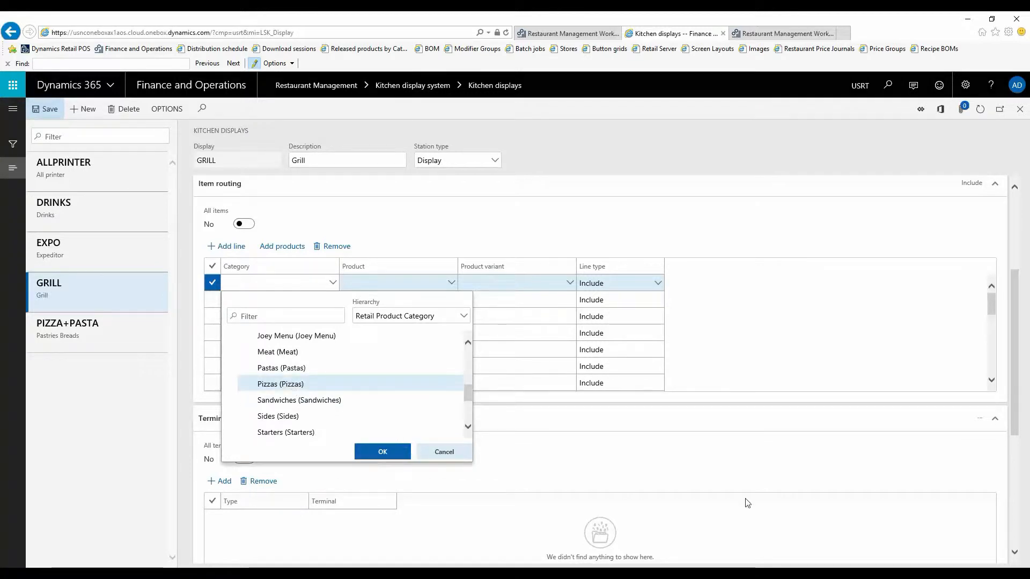
- Add another item routing line to the GRILL display for the product LS1002 (Hamburgerbun)
click(228, 246)
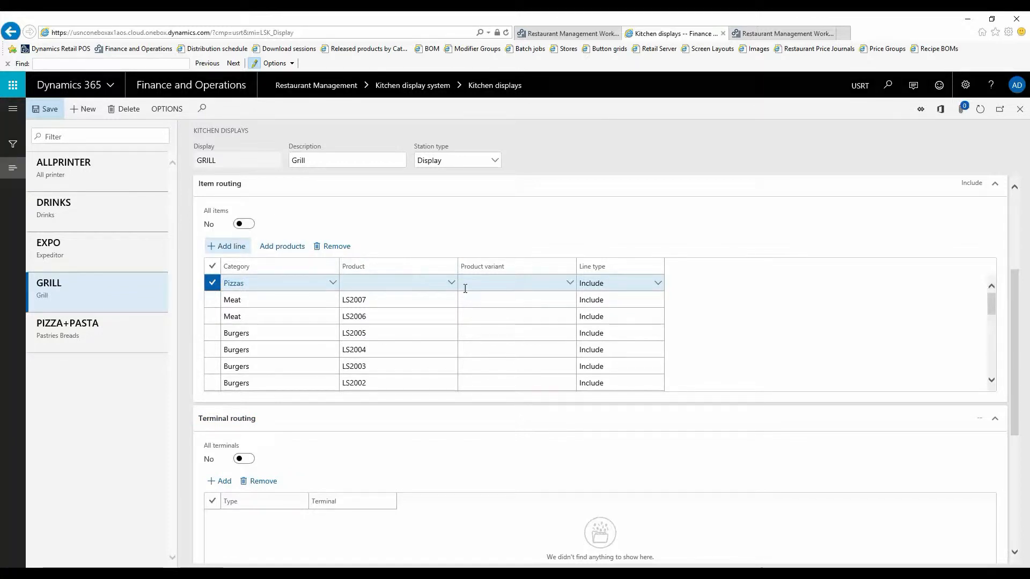
click(416, 282)
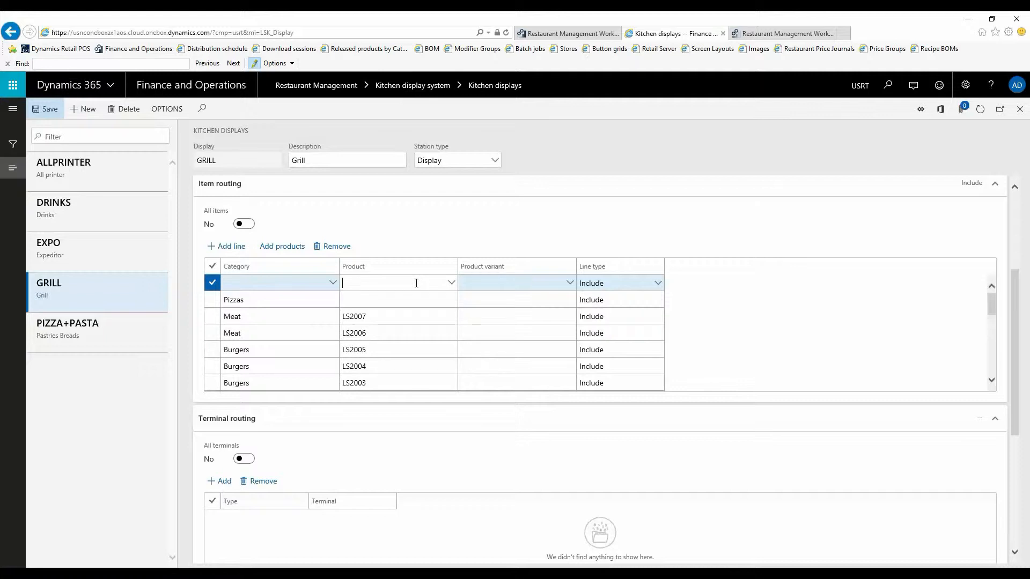
text(LS)
click(450, 287)
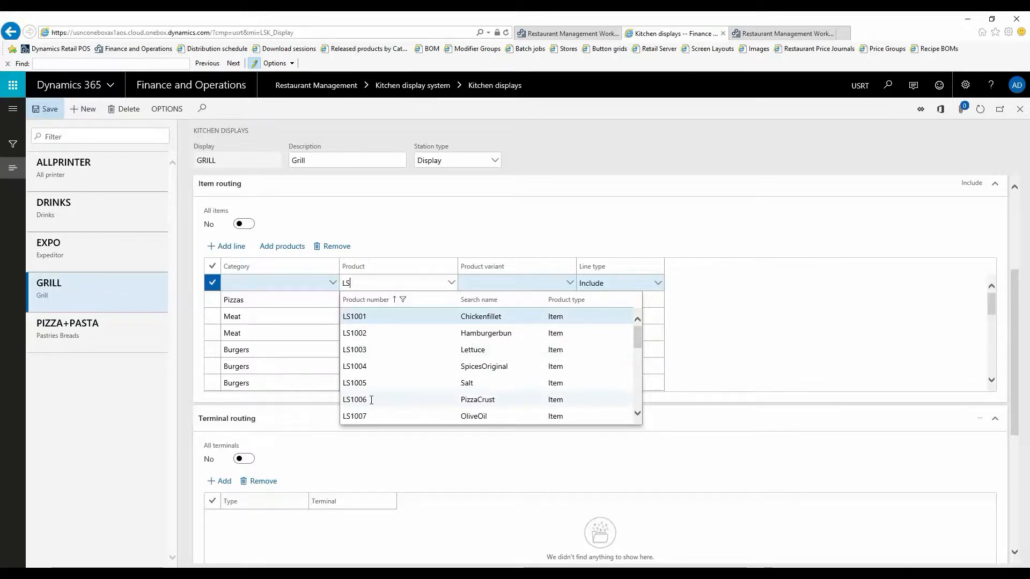
click(353, 332)
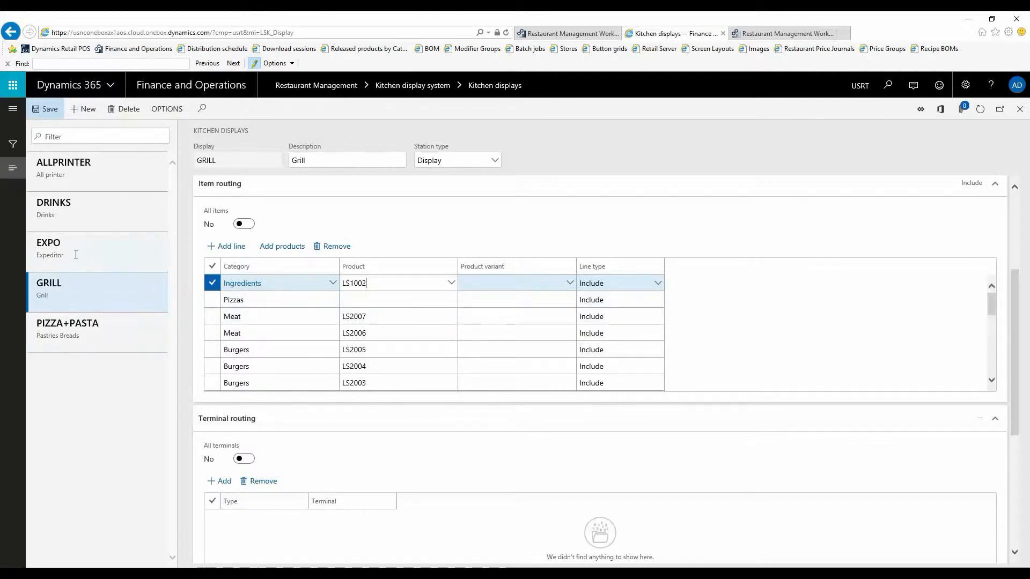
- Check the item routing of the DRINKS display and the terminal and delivery mode routing of the GRILL display
click(98, 213)
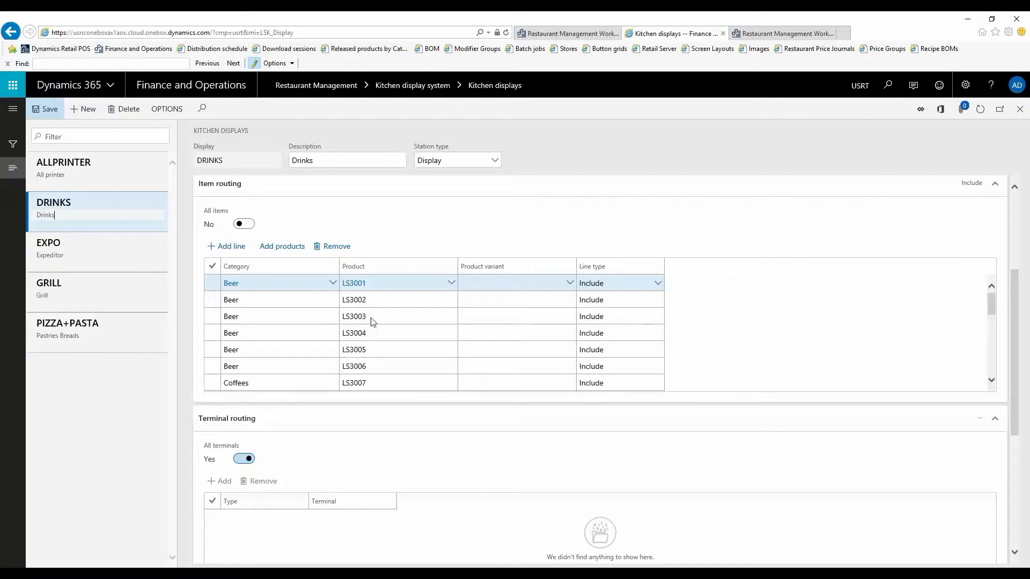
click(92, 289)
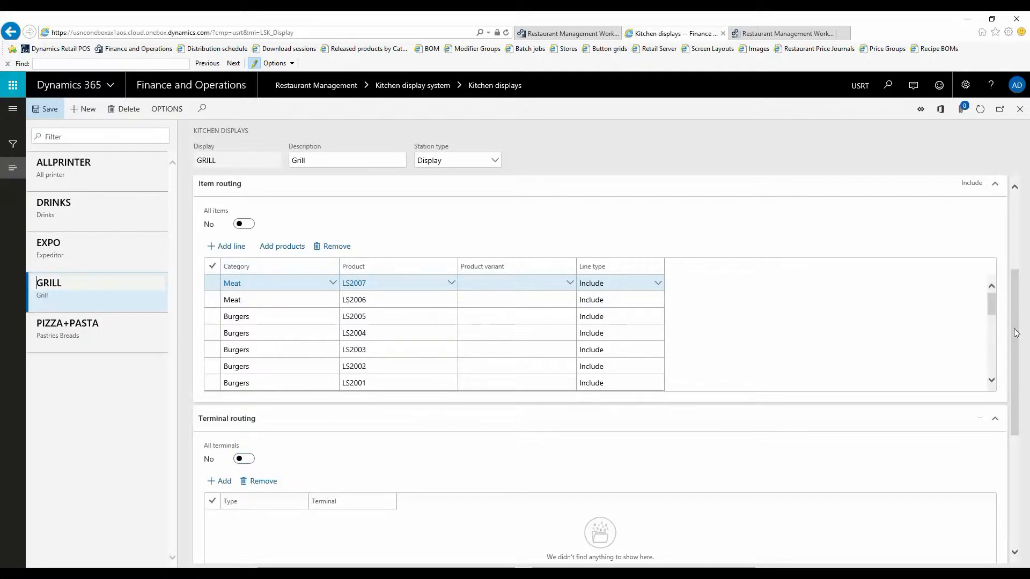
scroll(1018, 354, down, 1)
scroll(1019, 354, down, 2)
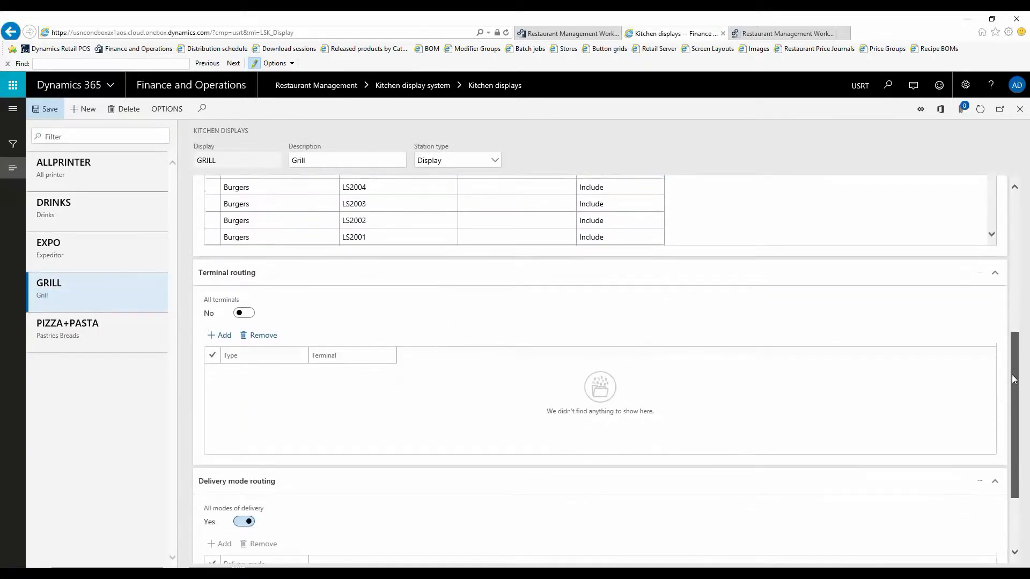
scroll(1009, 382, down, 1)
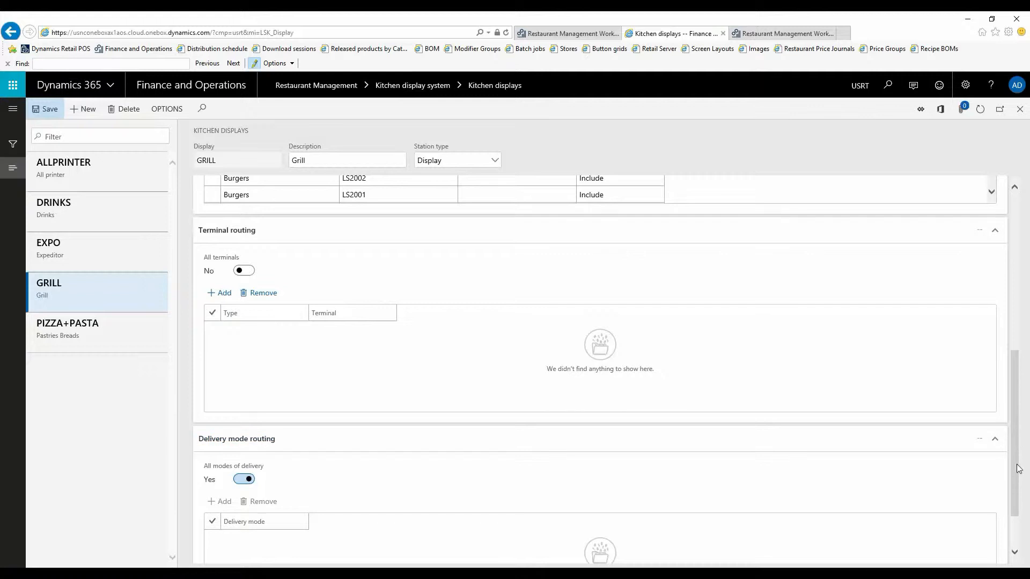
drag(1019, 465, 1016, 468)
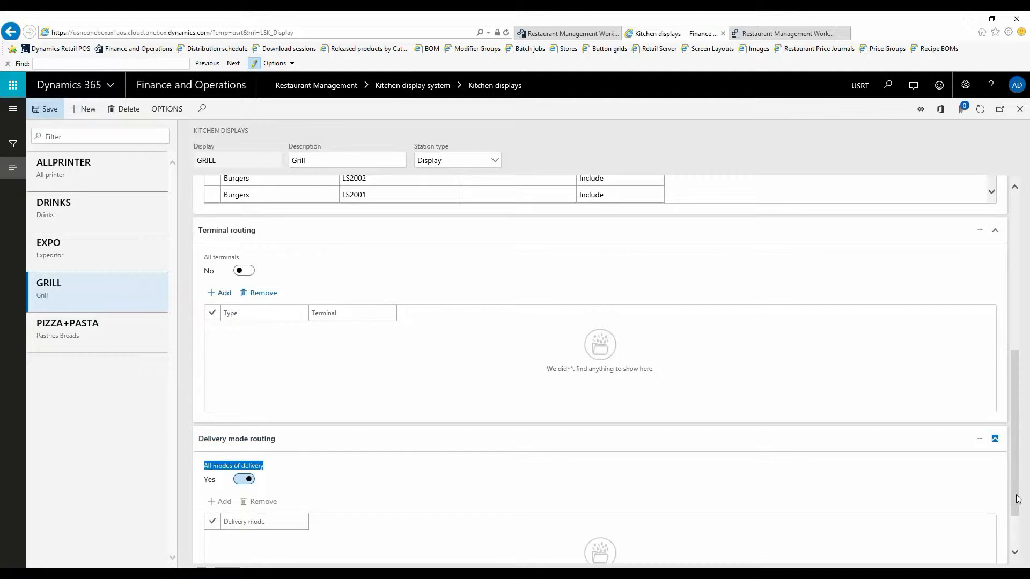
click(1013, 530)
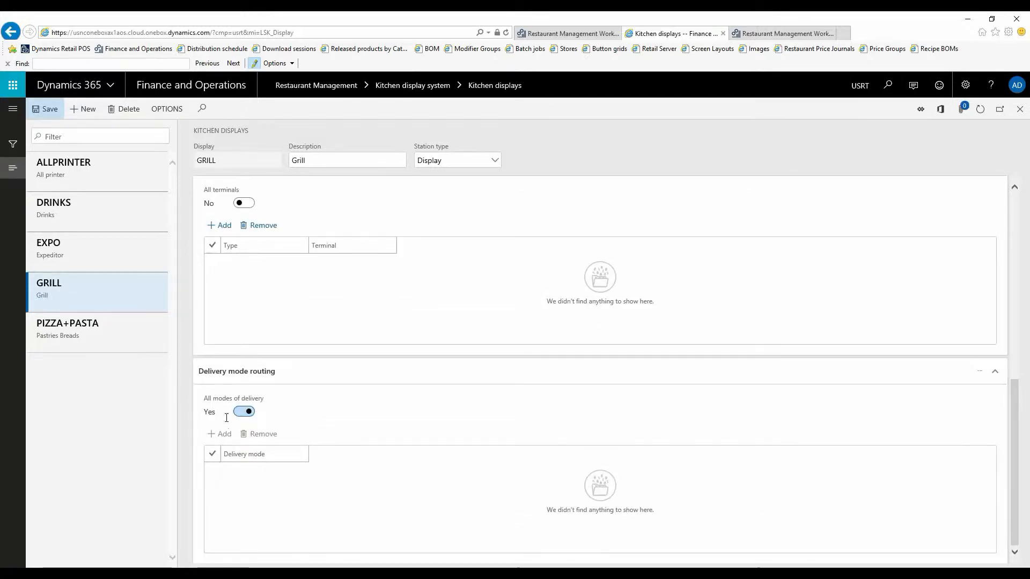
- Turn off all modes of delivery for the GRILL display, add a delivery mode line and browse the available modes
click(246, 414)
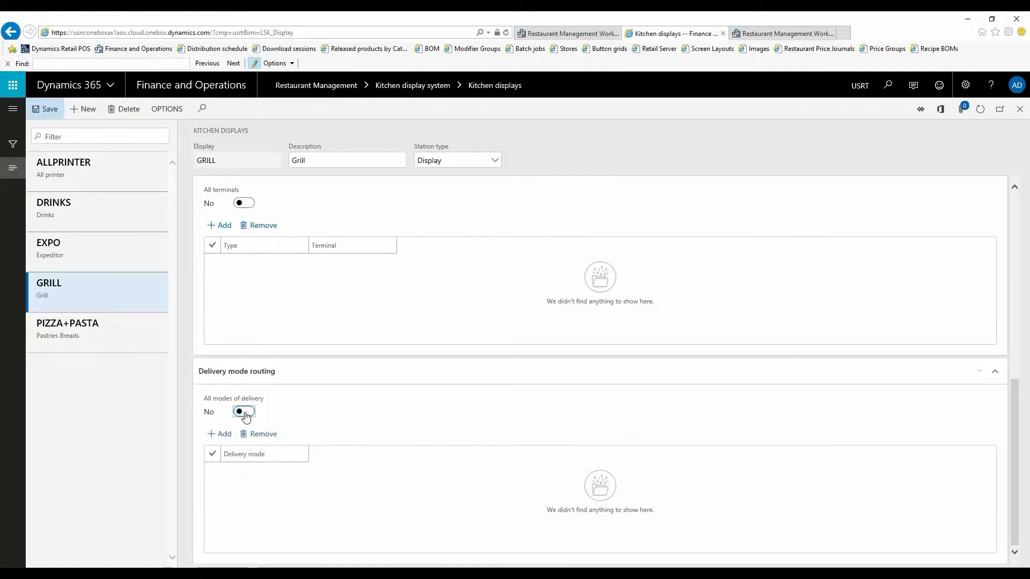
click(220, 434)
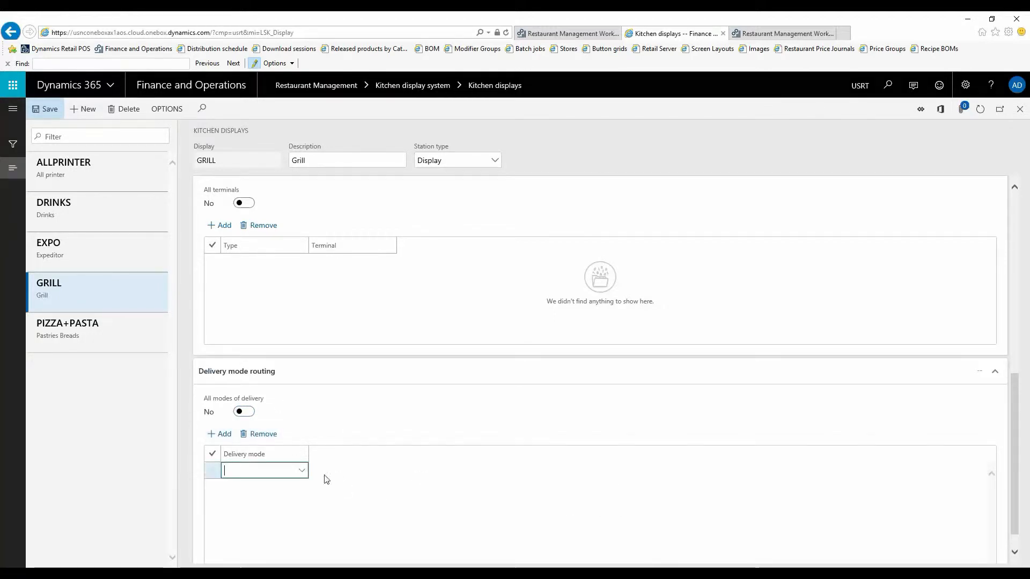
click(302, 471)
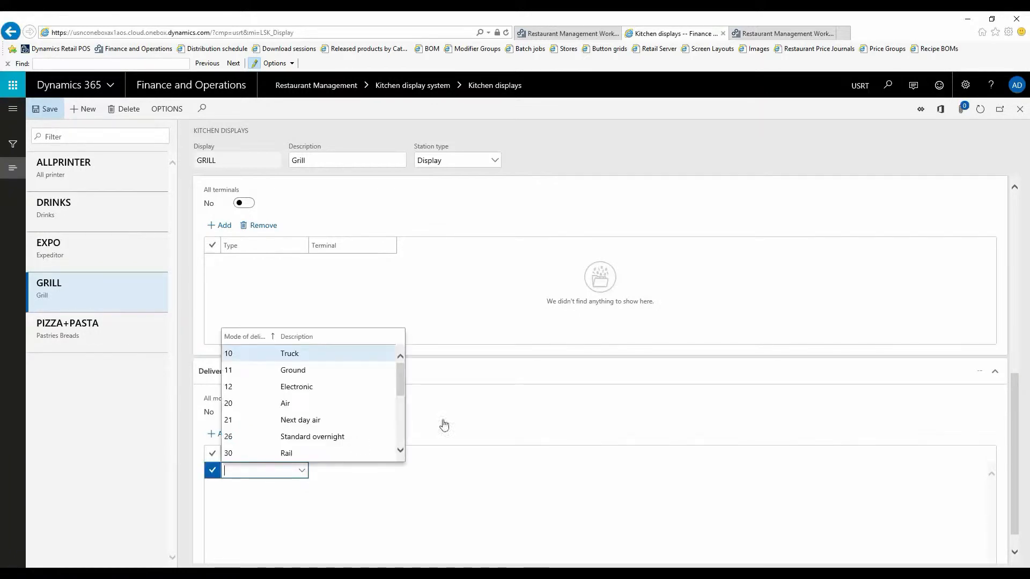
click(400, 449)
click(401, 450)
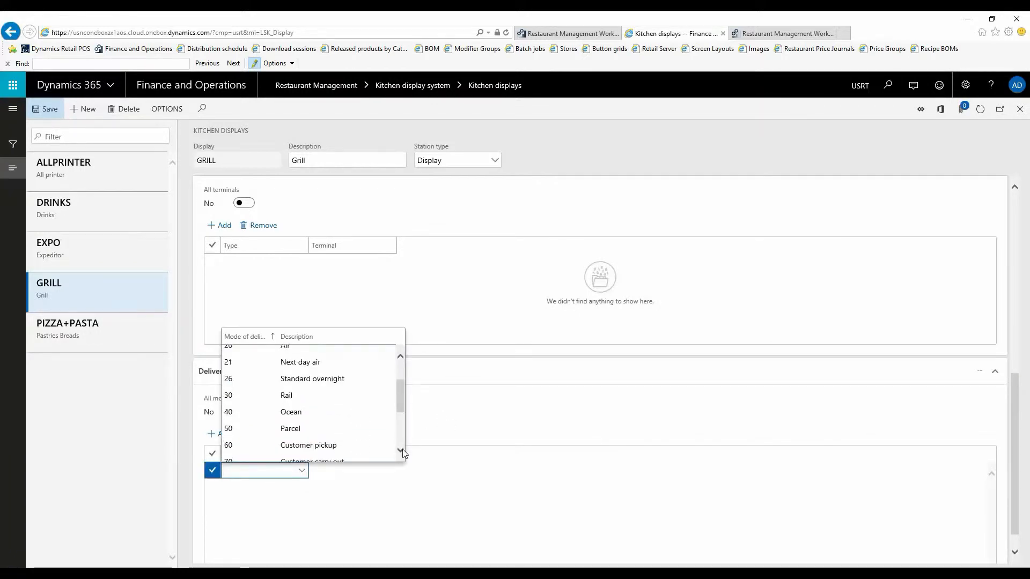
click(401, 450)
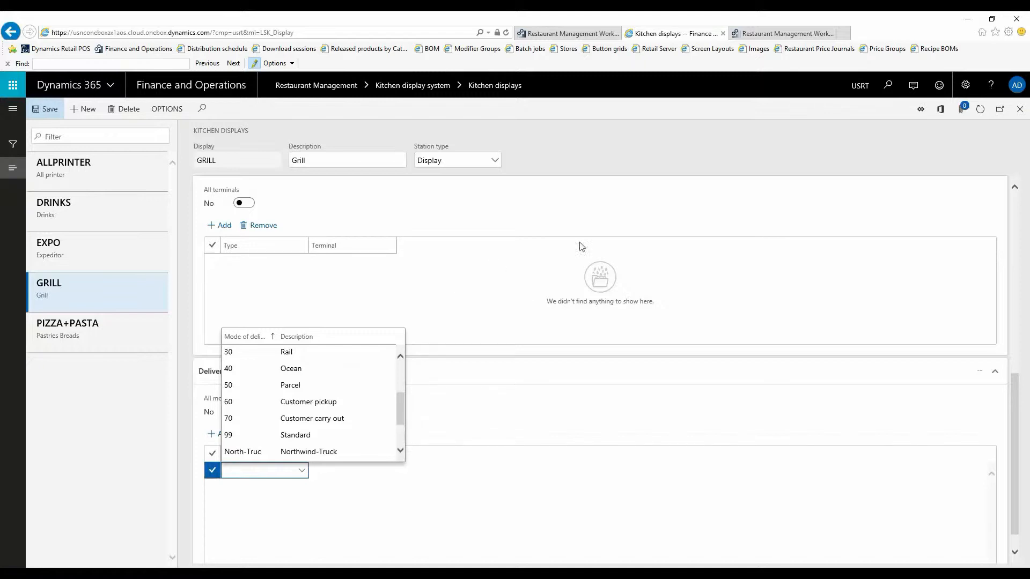
click(1017, 213)
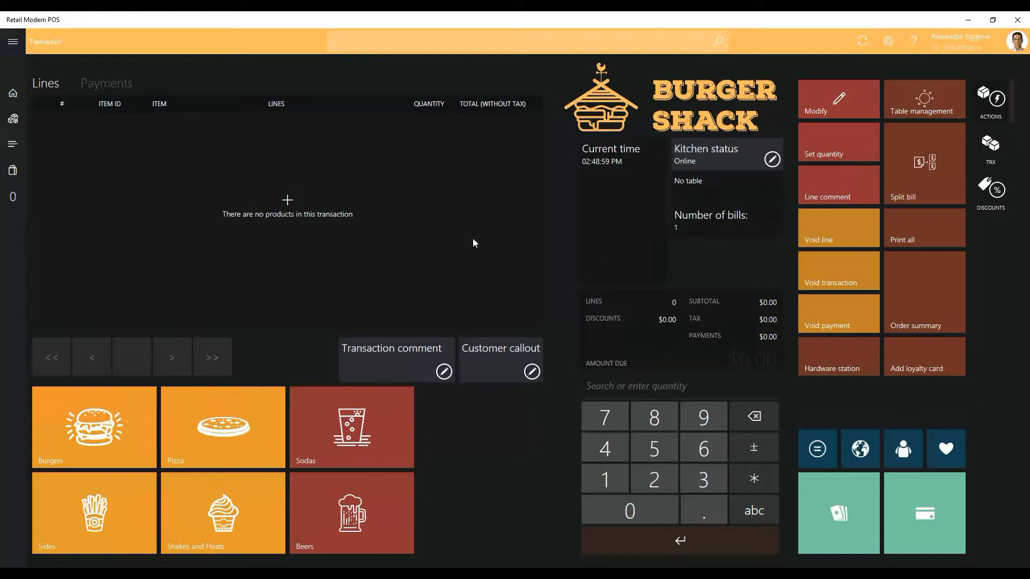
- In Retail Modern POS, add a Pizza Margherita to the transaction with black olives, onions and pepperoni
click(239, 440)
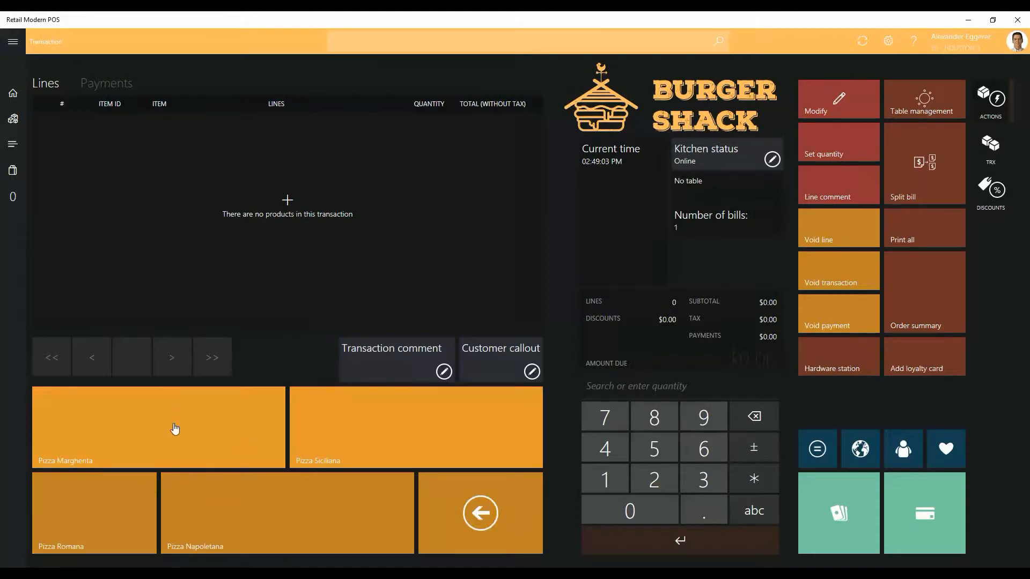
click(174, 428)
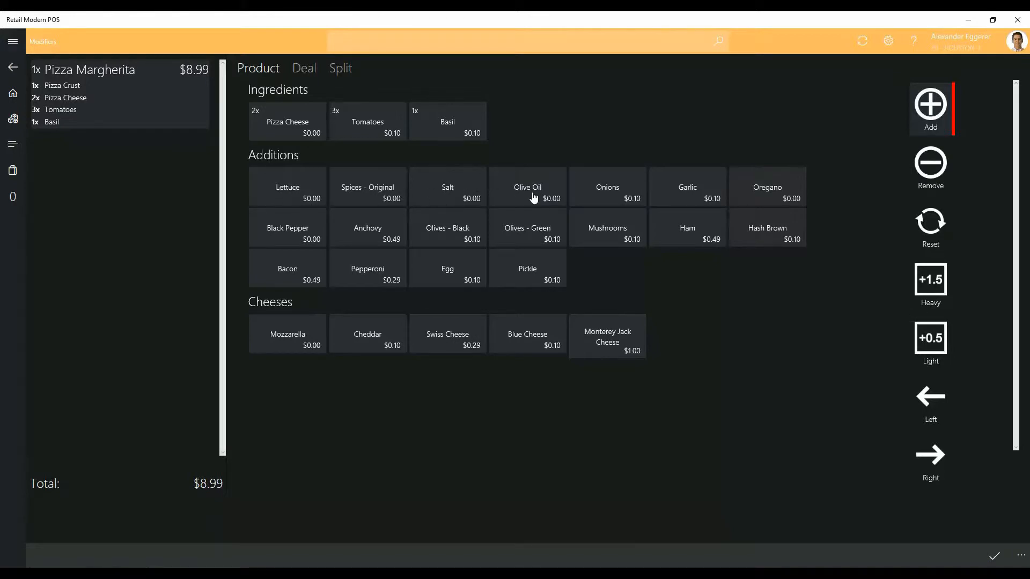
click(429, 240)
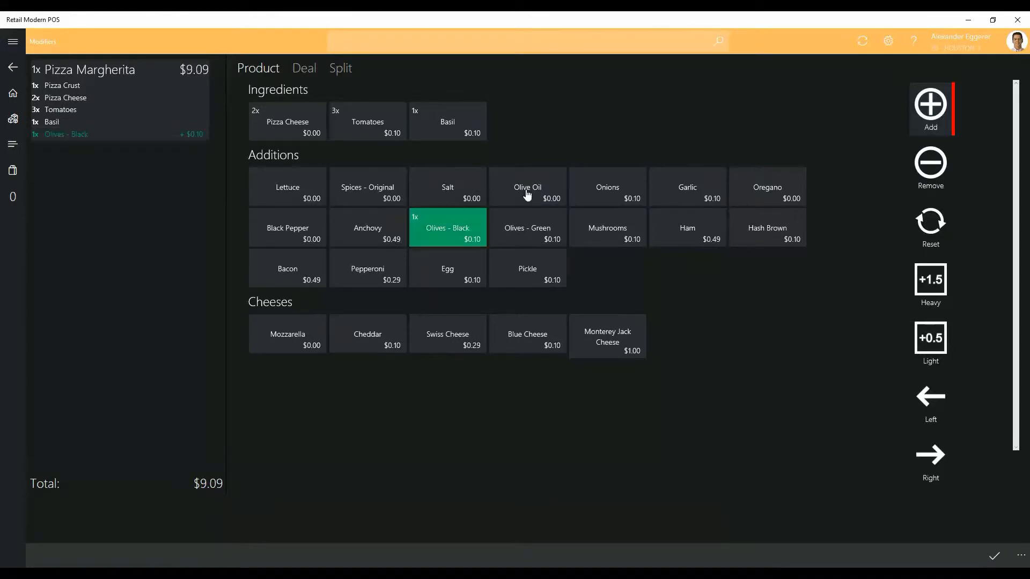
click(596, 191)
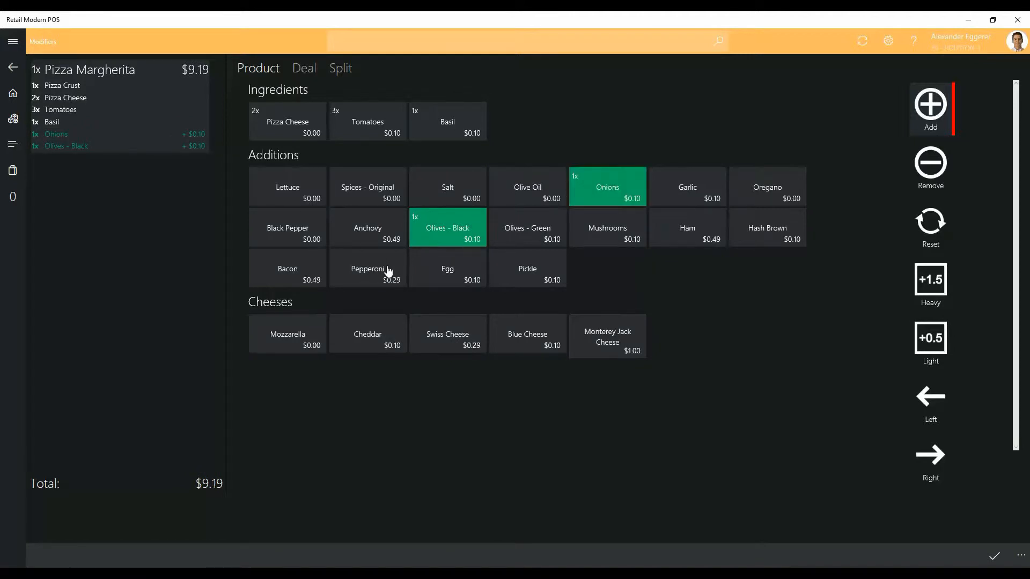
click(388, 270)
- Restrict the onions and pepperoni to the left half of the Pizza Margherita
click(933, 409)
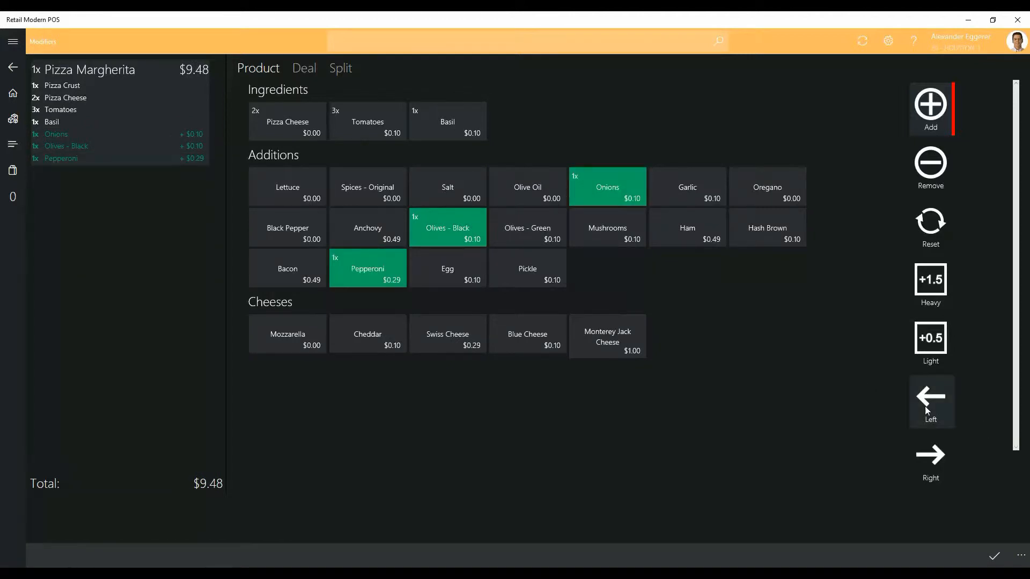
click(613, 190)
click(376, 272)
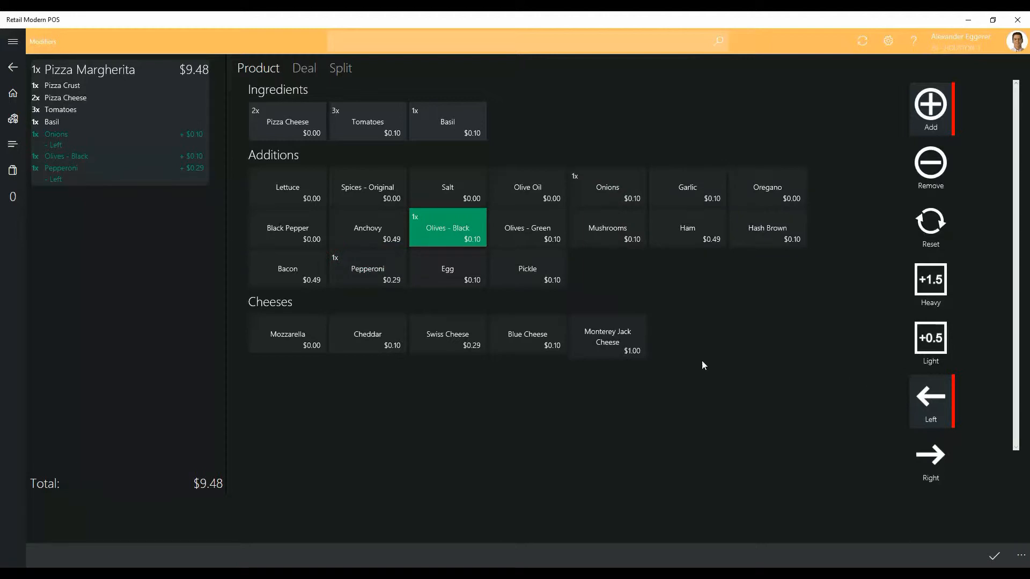
- Restrict the black olives to the right half of the Pizza Margherita, accept the modifiers and return to the main product categories
click(932, 472)
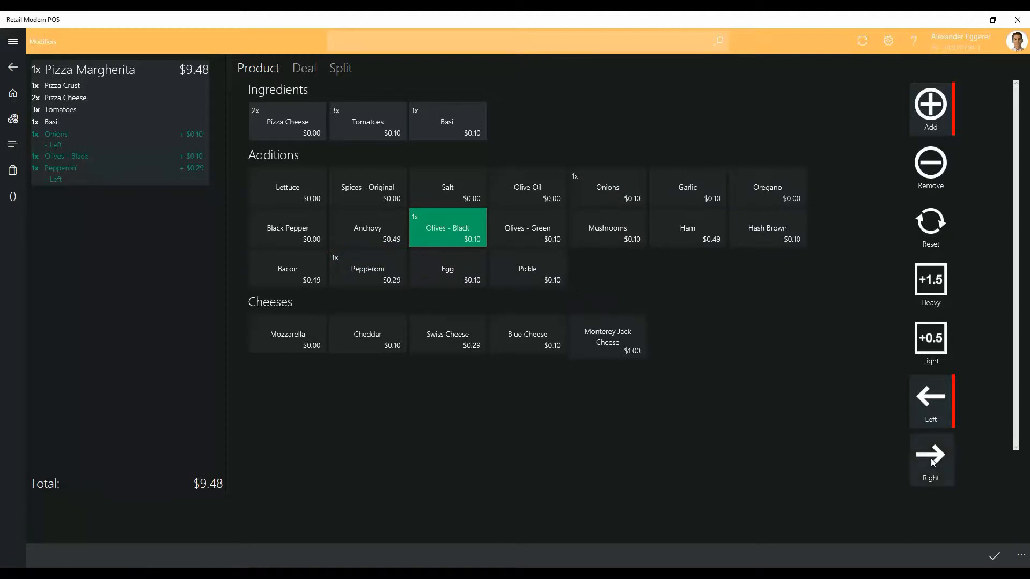
click(458, 241)
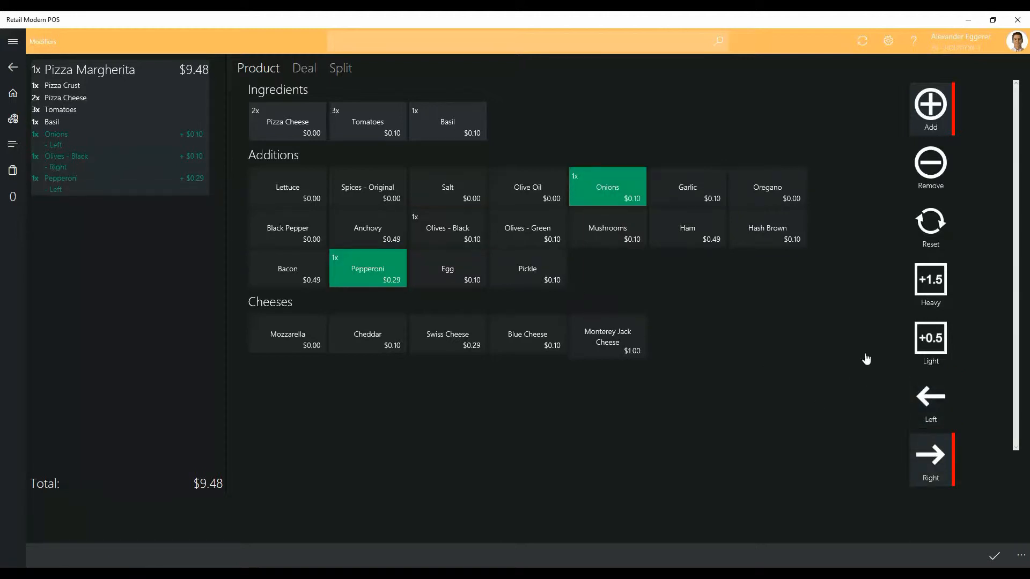
click(994, 557)
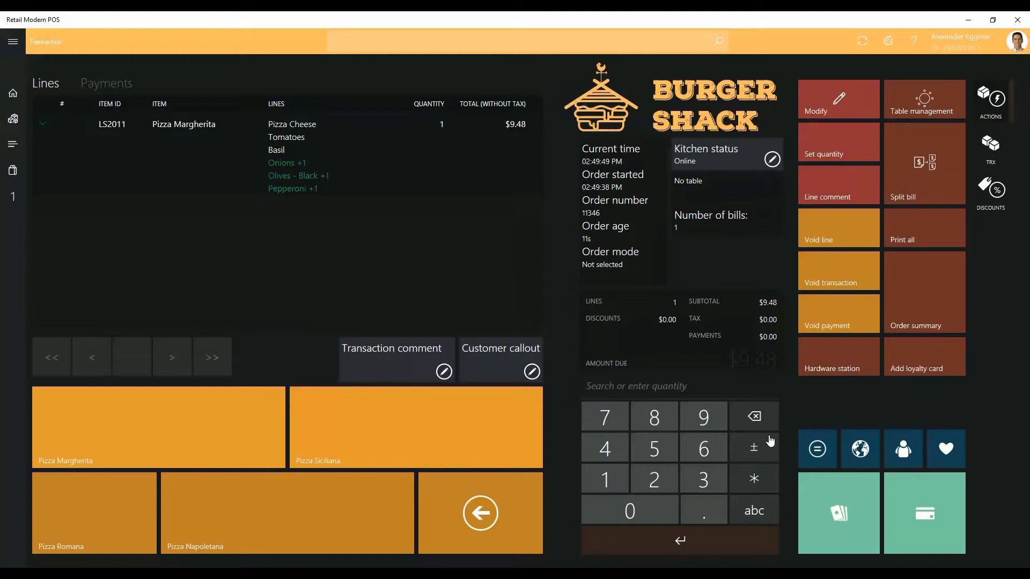
click(467, 513)
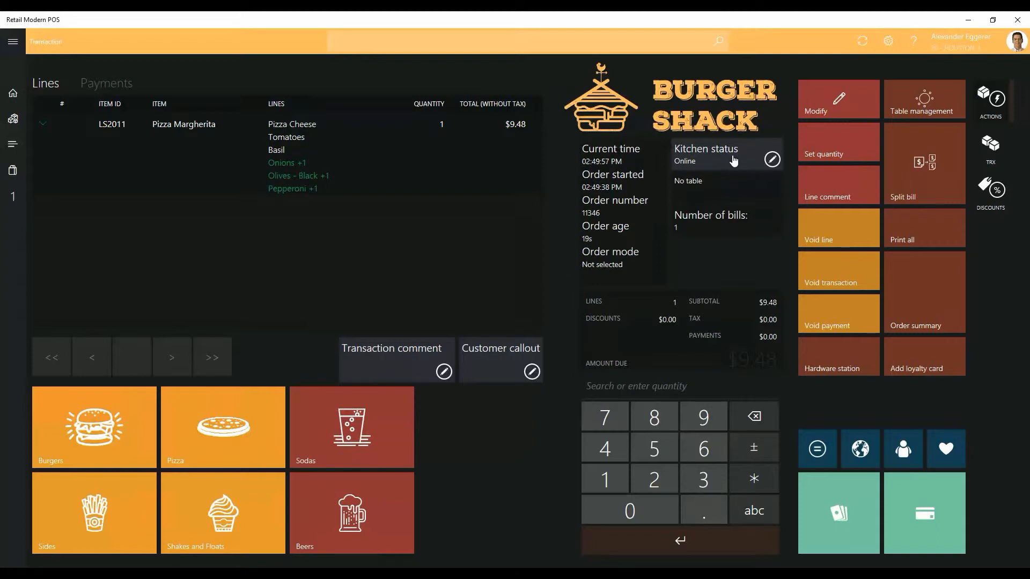
- Send the Pizza Margherita order to the kitchen through the kitchen manager
click(746, 166)
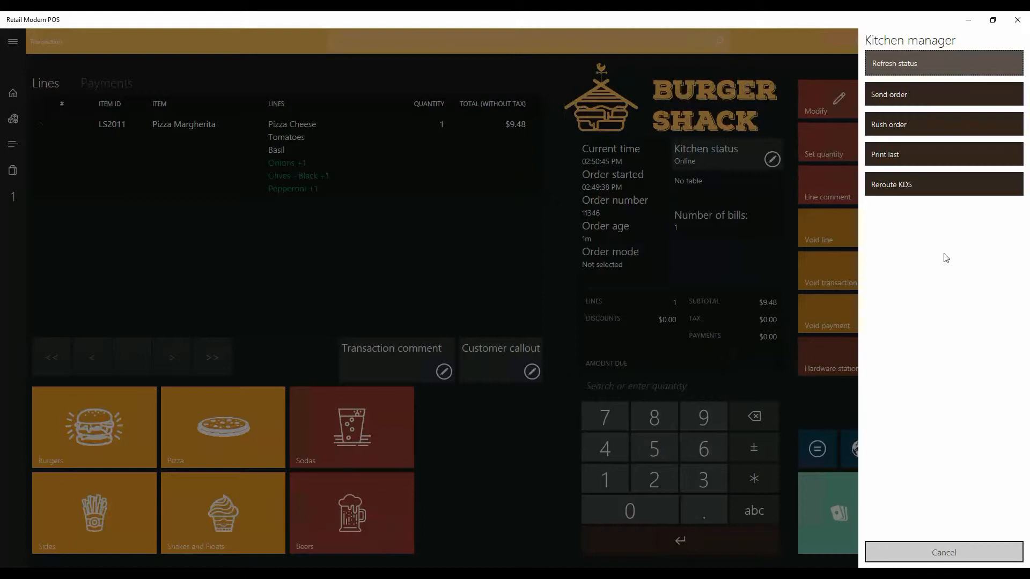
click(896, 95)
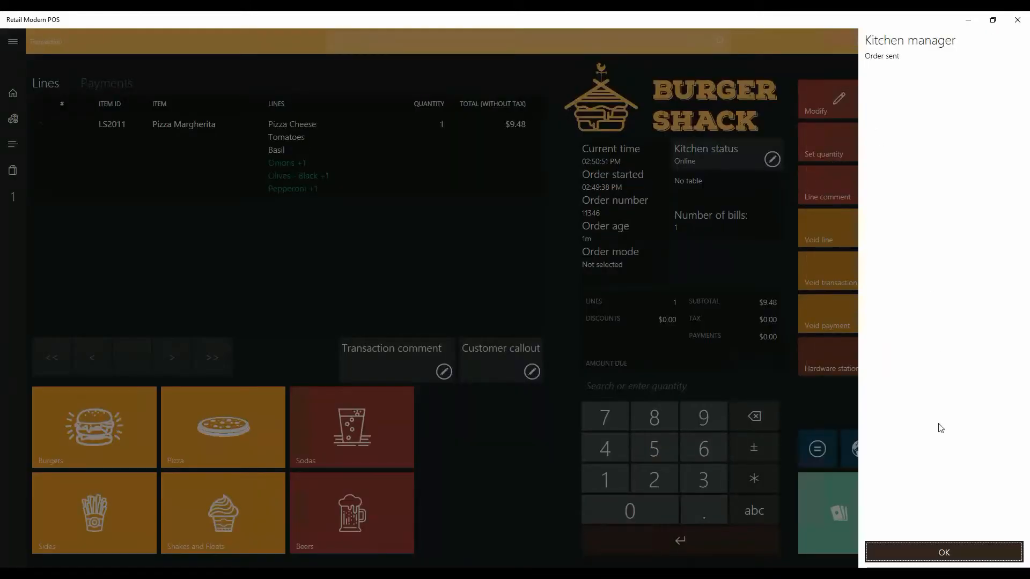
click(936, 552)
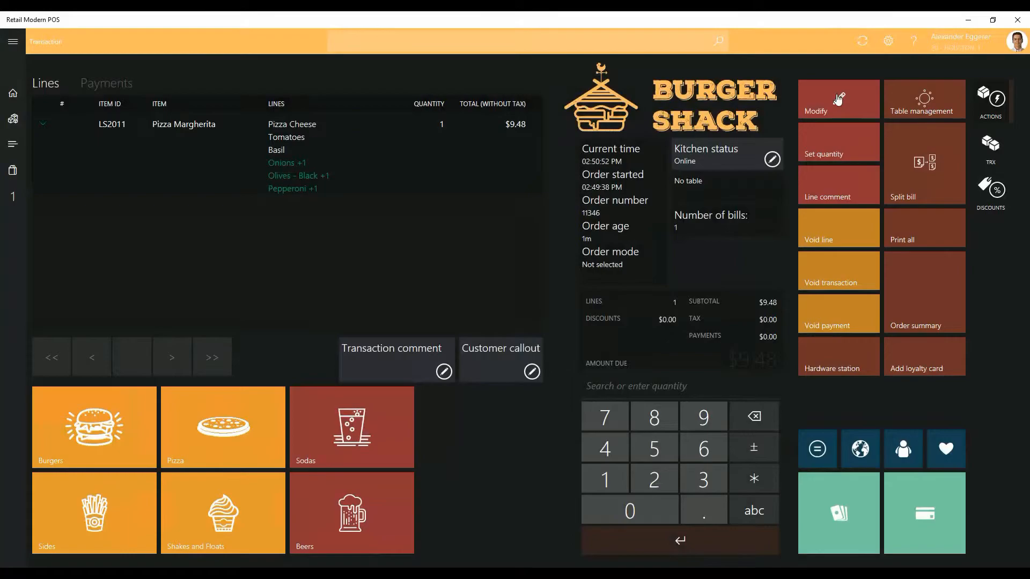
click(730, 158)
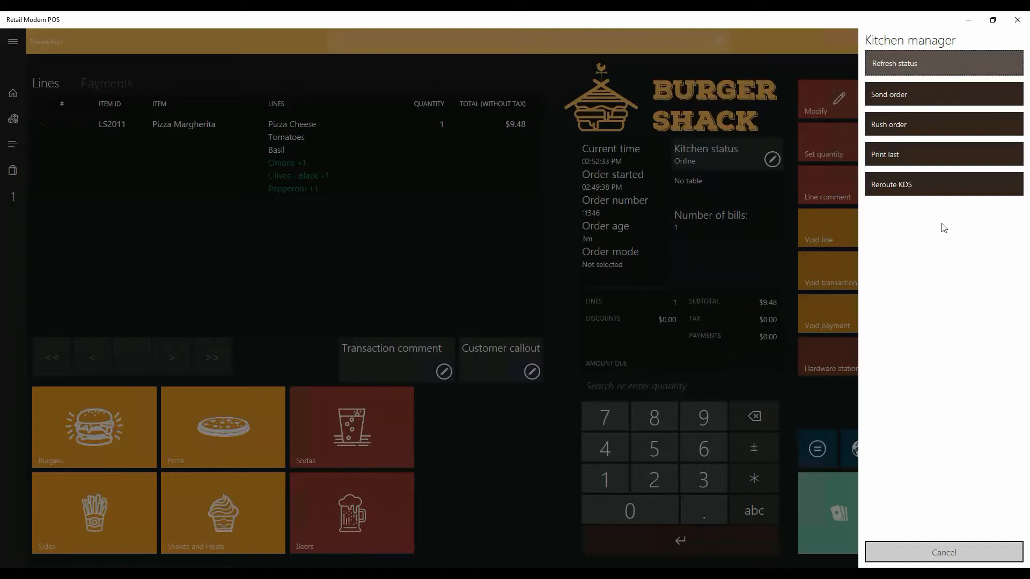
click(917, 555)
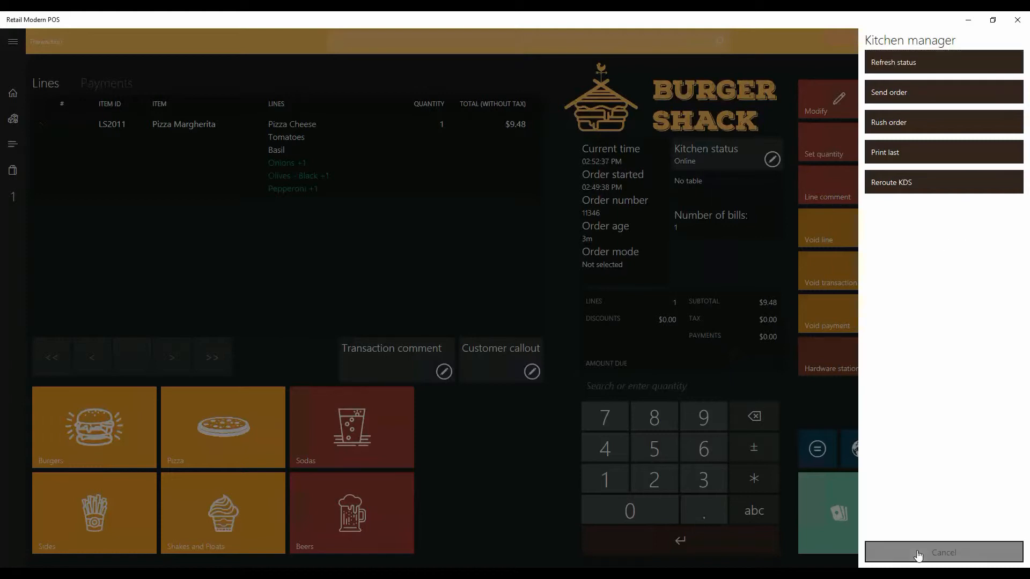
- Pay the exact amount of the pizza order in cash, finish the transaction and dismiss the OneNote notice
click(838, 519)
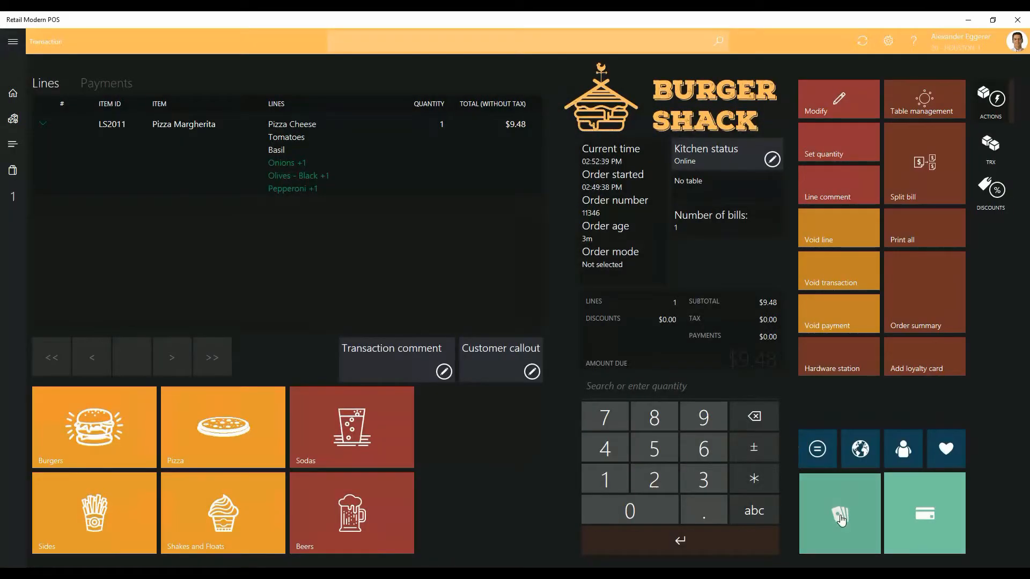
click(358, 227)
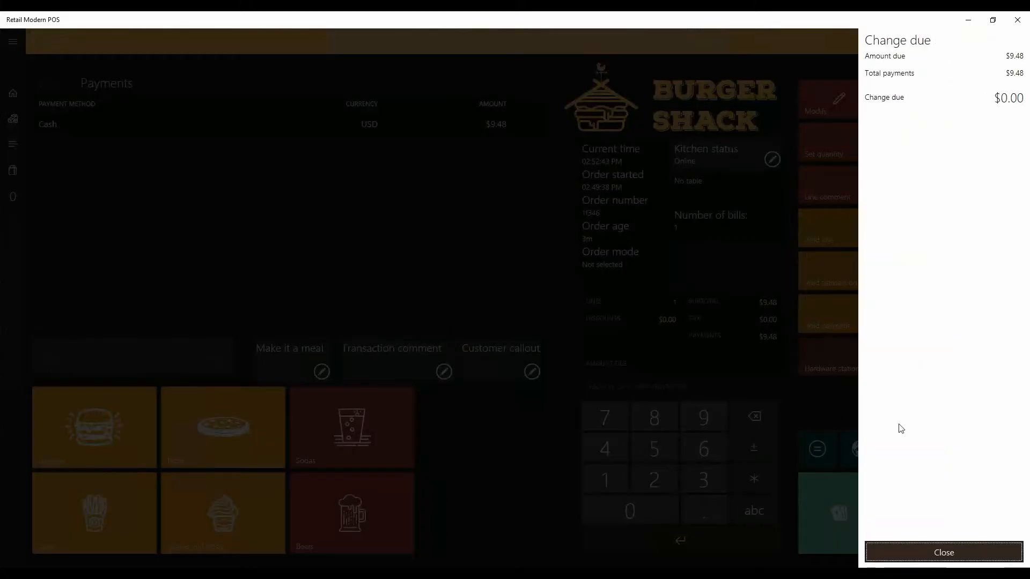
click(896, 550)
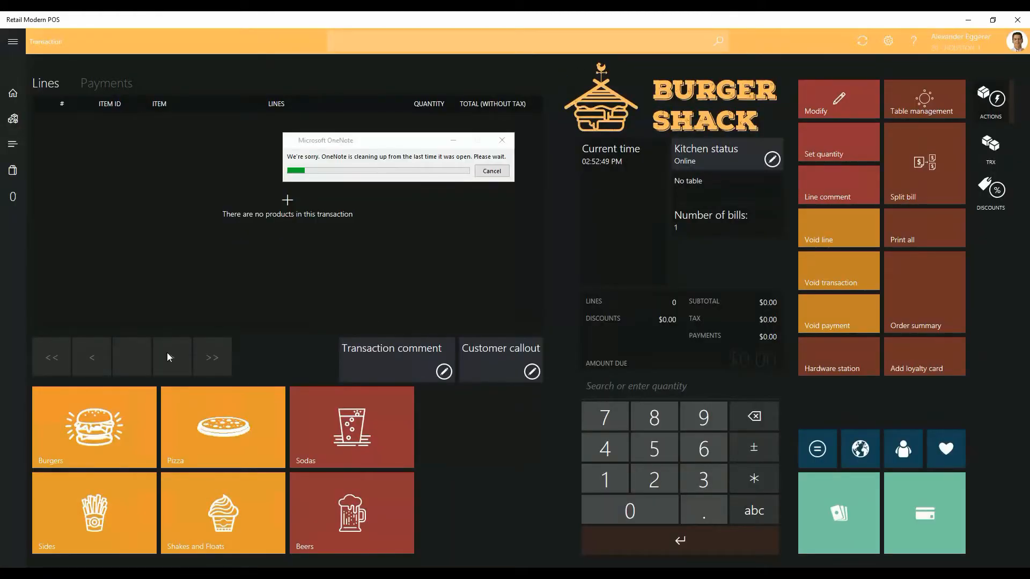
click(502, 140)
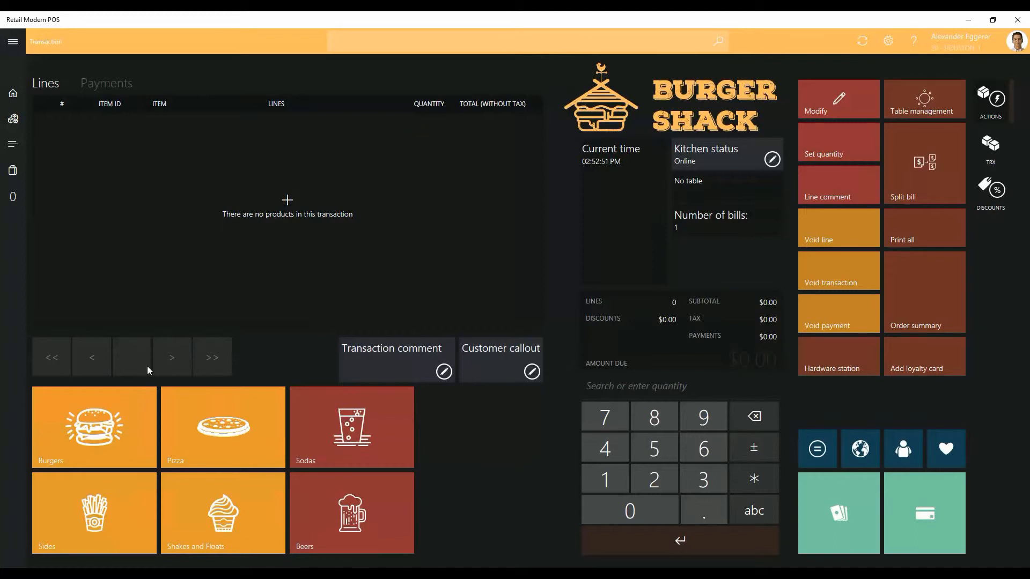
- Add a Budweiser to a new transaction and send it to the kitchen as a rush order
click(352, 515)
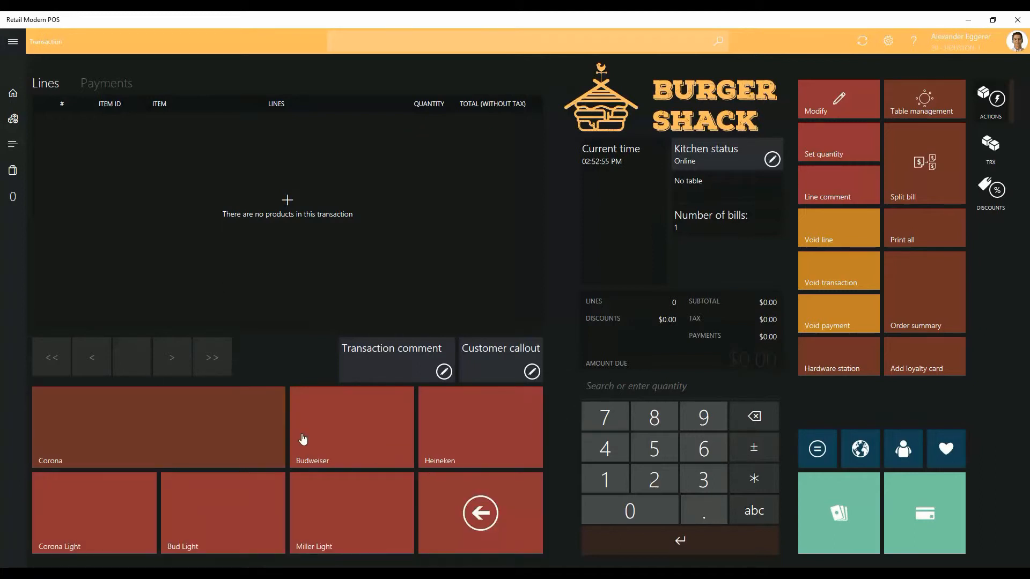
click(337, 452)
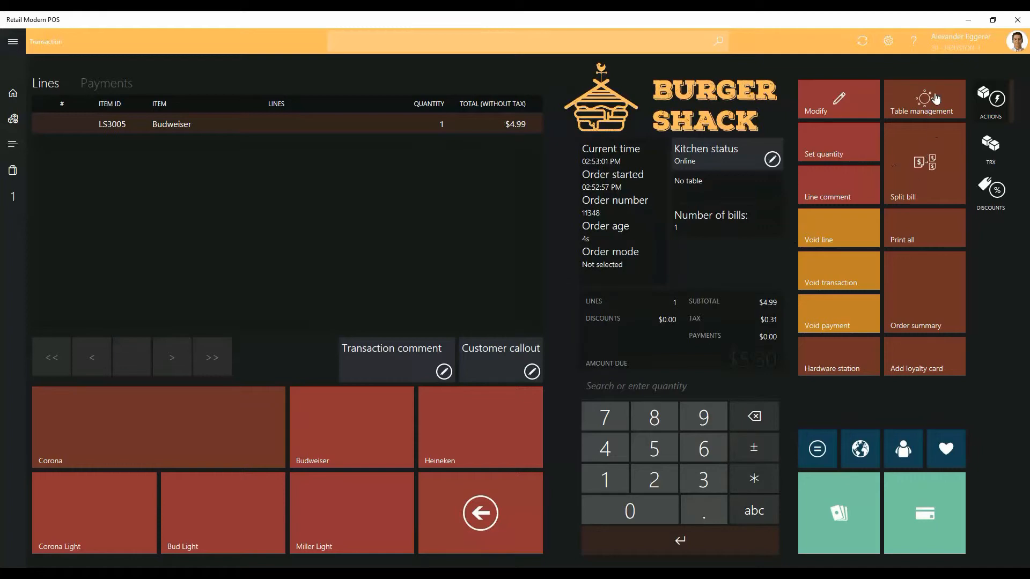
click(736, 163)
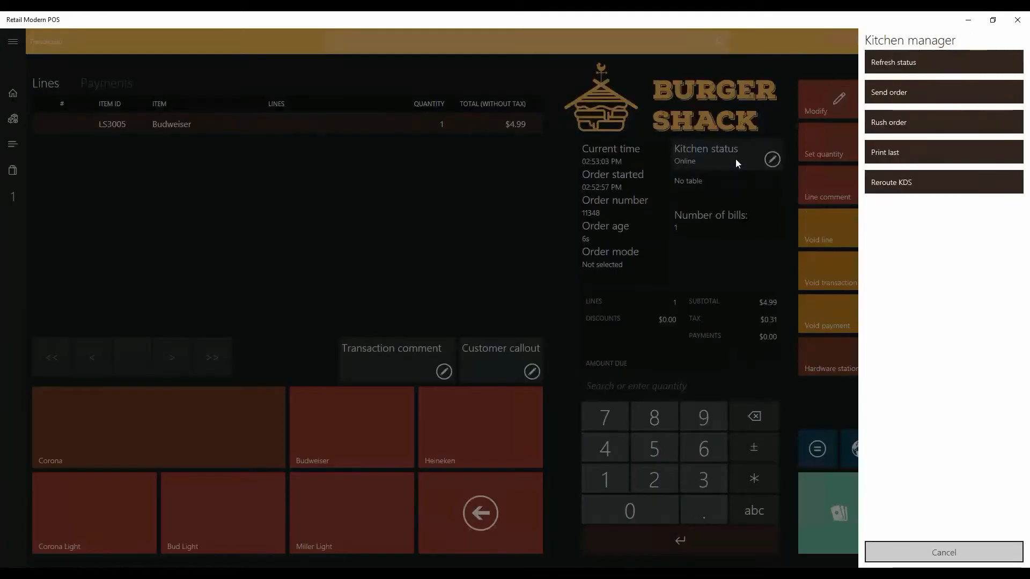
click(894, 124)
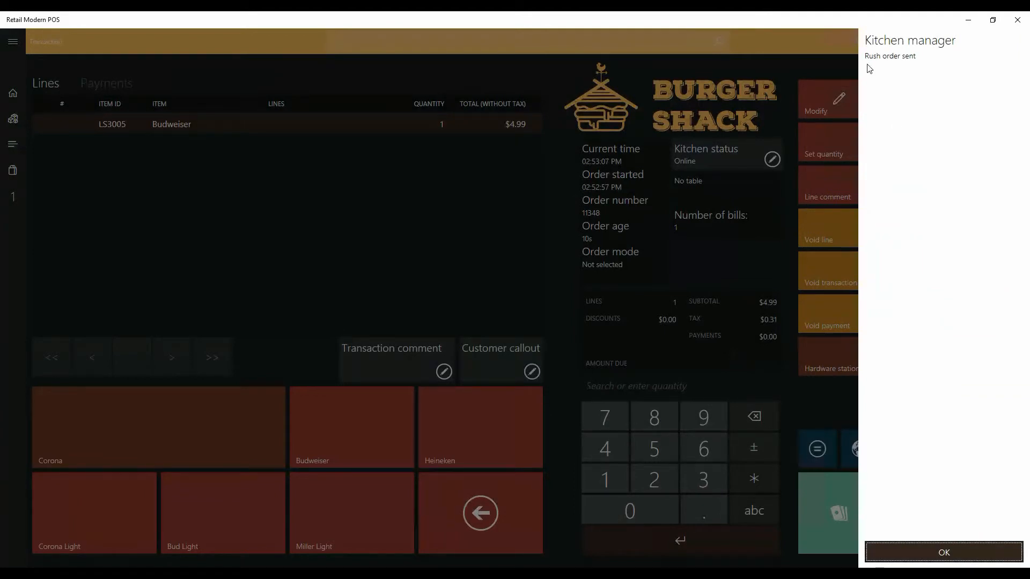
click(939, 548)
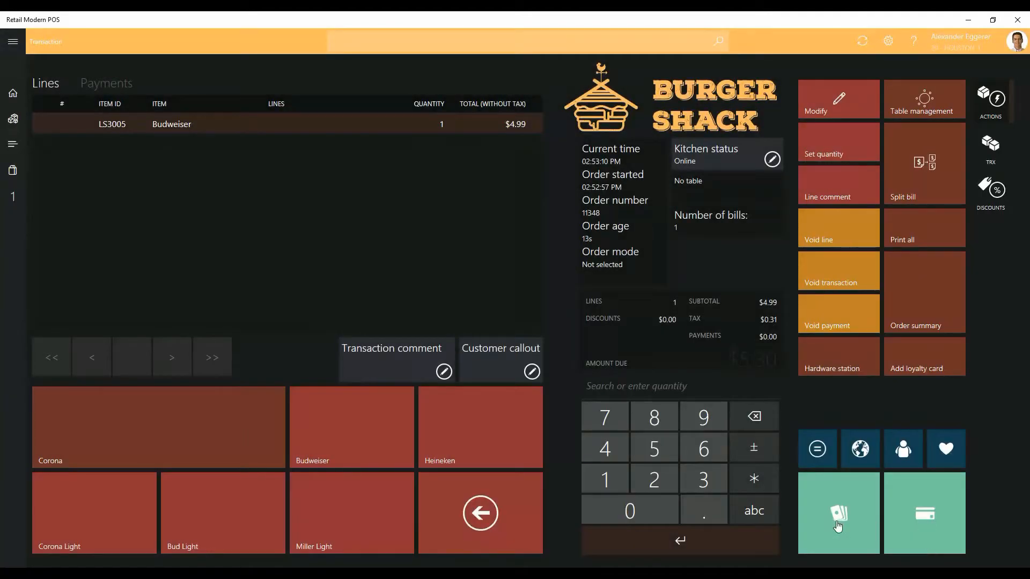
- Pay the exact amount of the Budweiser order in cash and finish the transaction
click(837, 527)
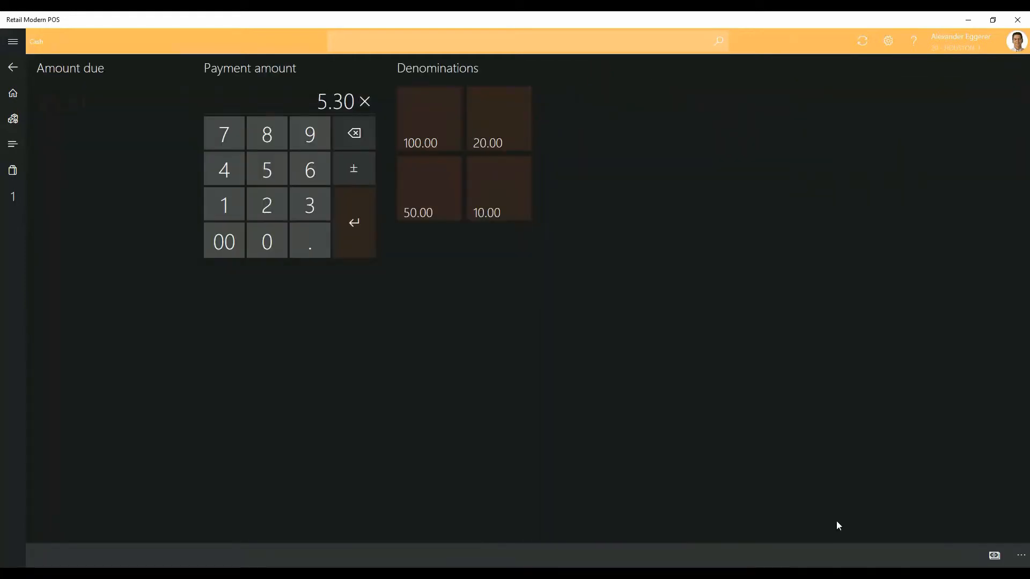
click(363, 236)
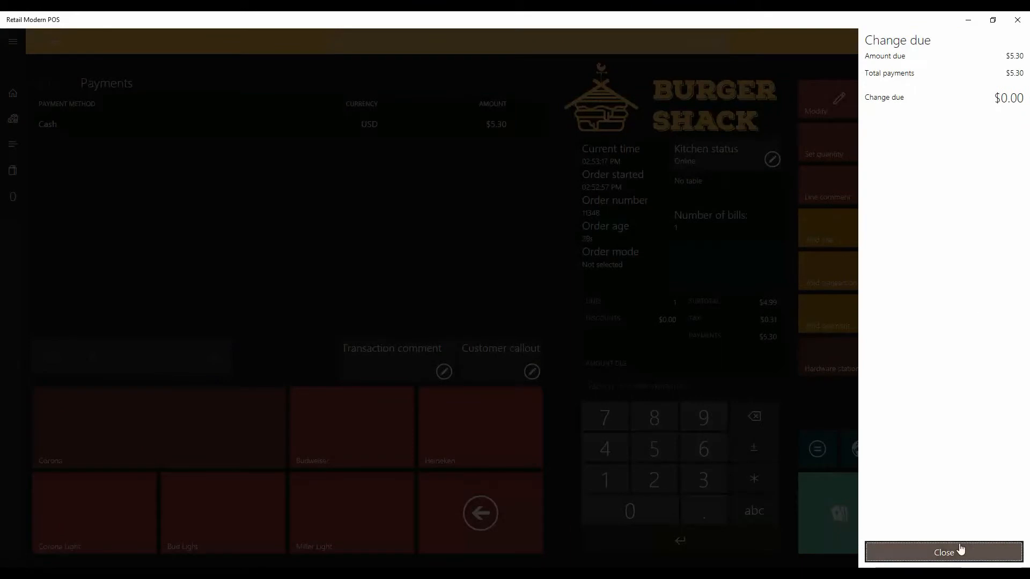
click(940, 552)
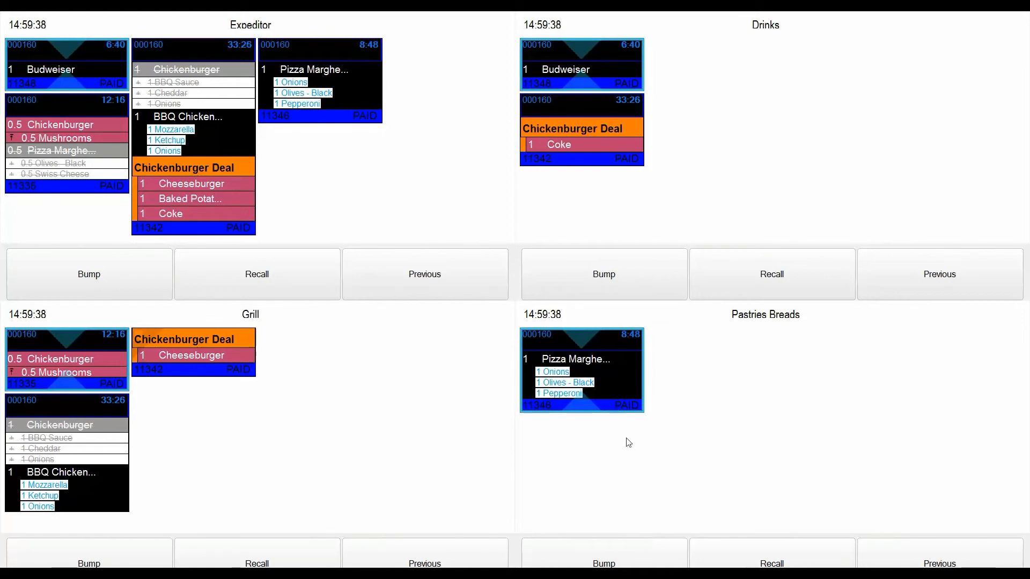
- On the kitchen display, bump the Pizza Margherita from Pastries Breads and the Chickenburger Deal order from Grill
click(638, 562)
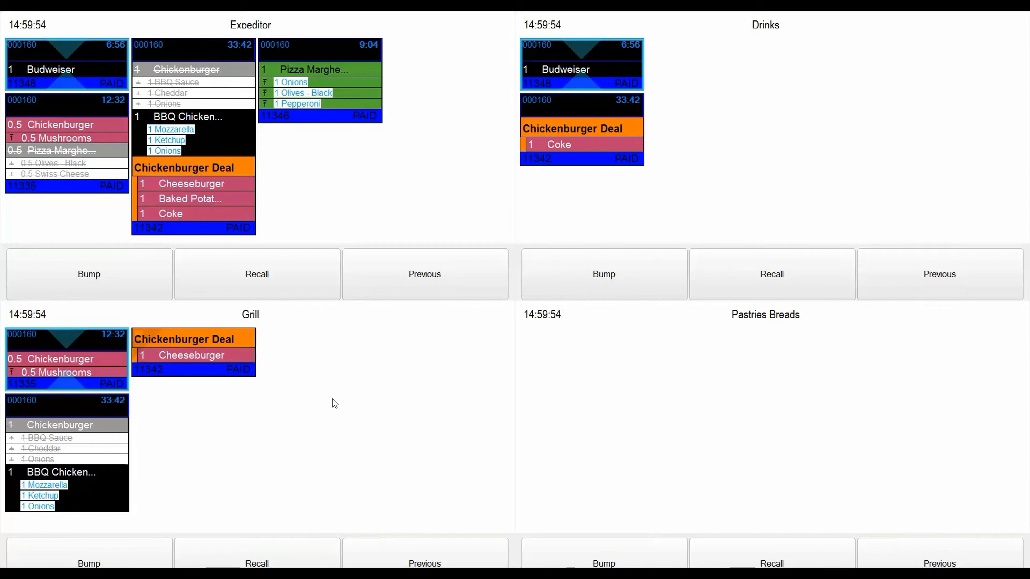
click(217, 348)
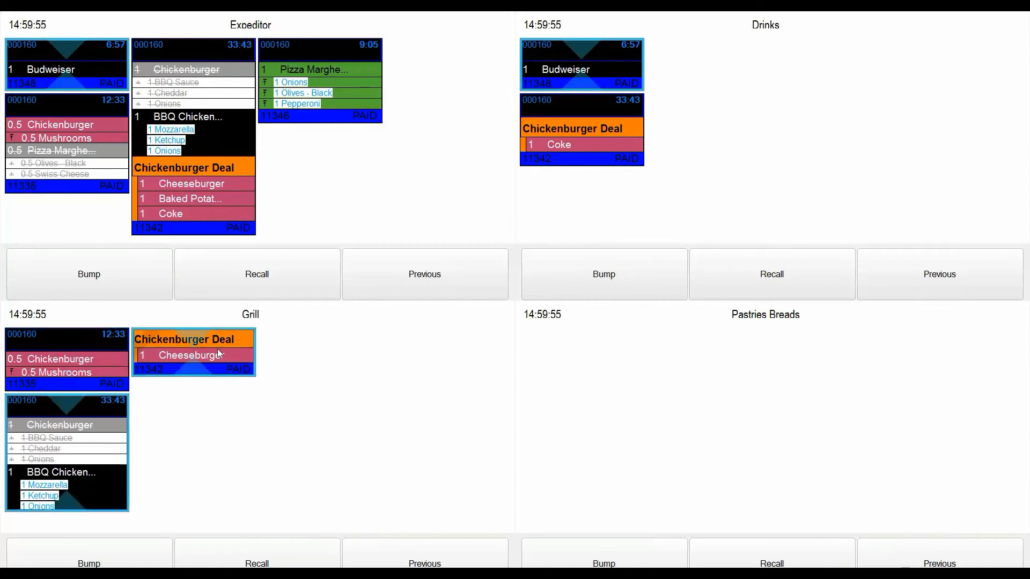
click(124, 546)
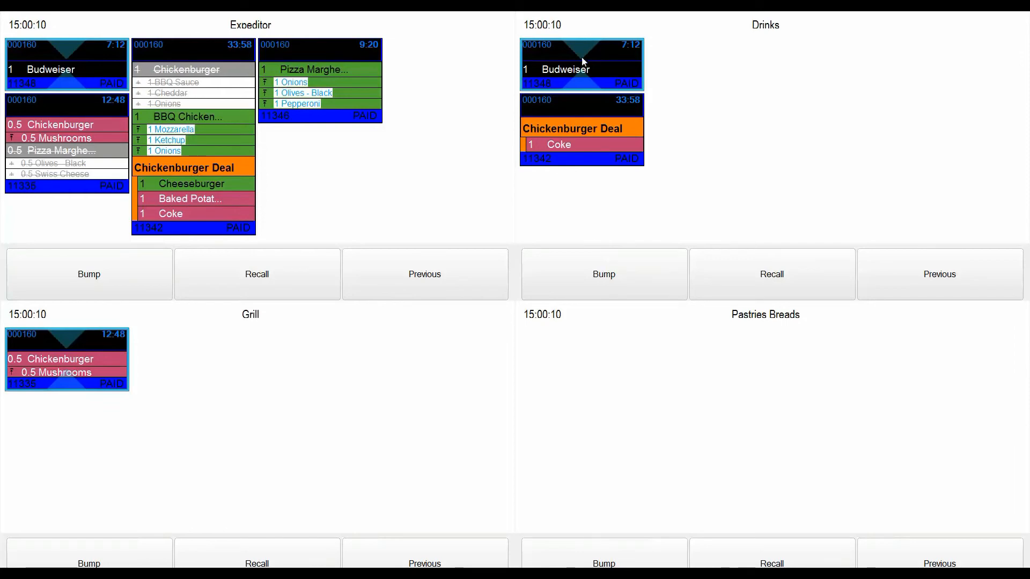
- Bump the Budweiser order from the Drinks display and from the Expeditor display
click(588, 284)
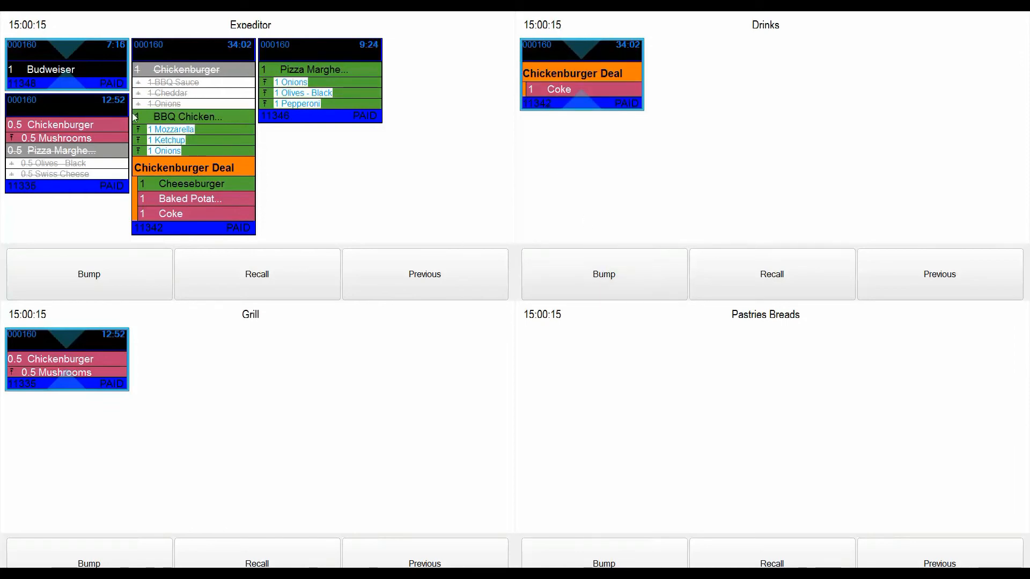
click(64, 69)
click(69, 285)
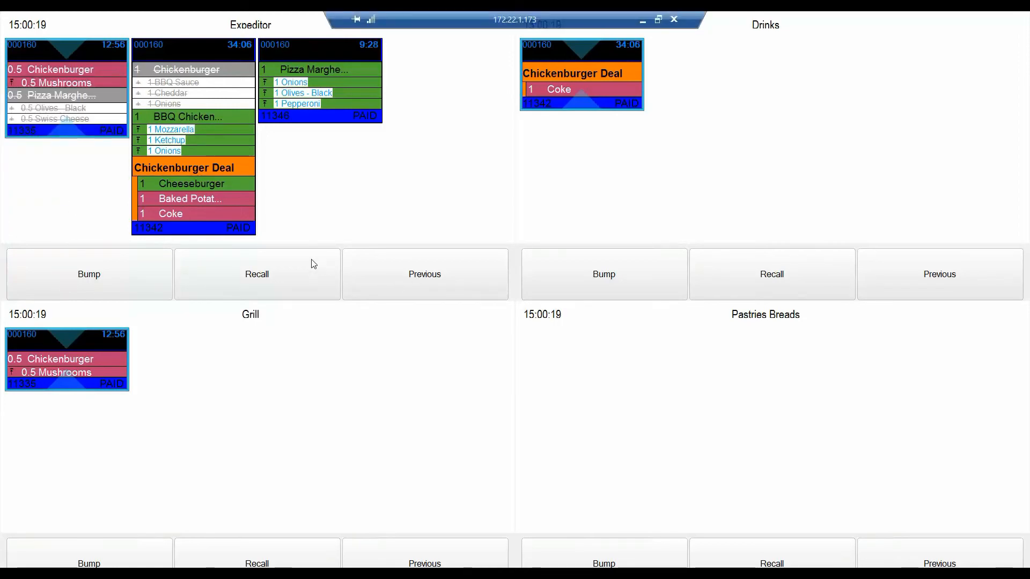
- Bump the completed Pizza Margherita order from the Expeditor display, and recall it
click(182, 138)
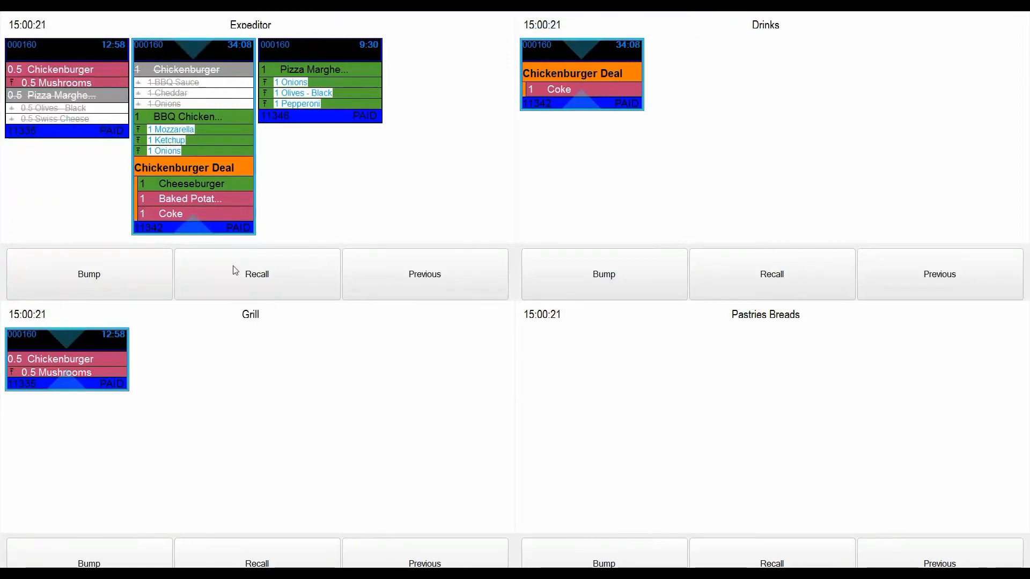
click(312, 87)
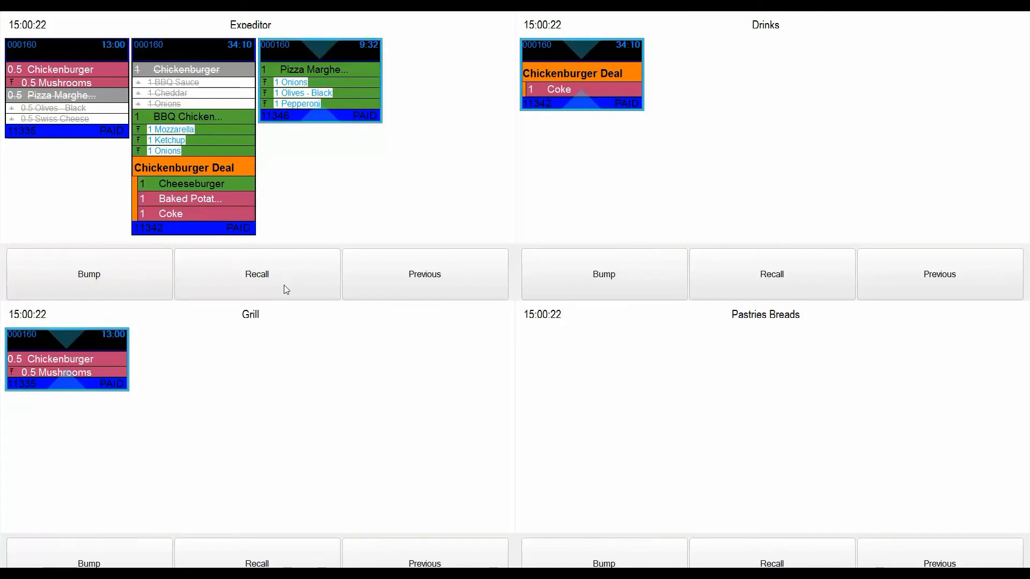
click(105, 274)
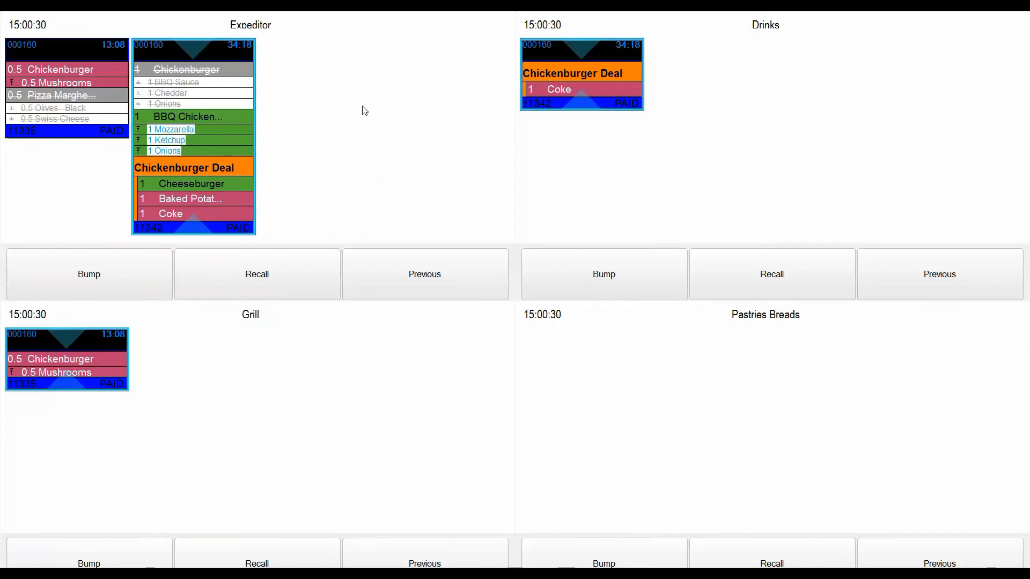
click(249, 285)
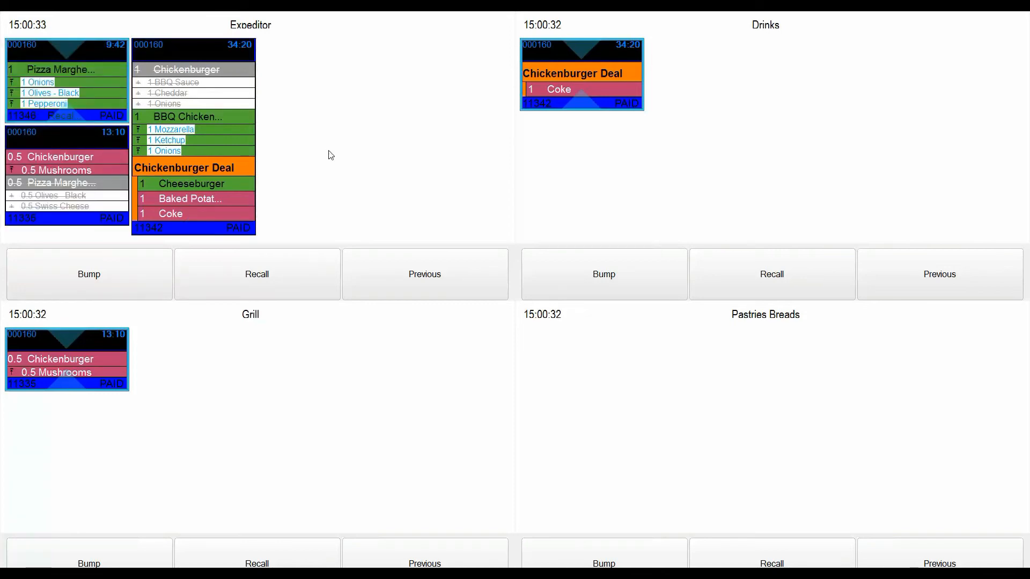